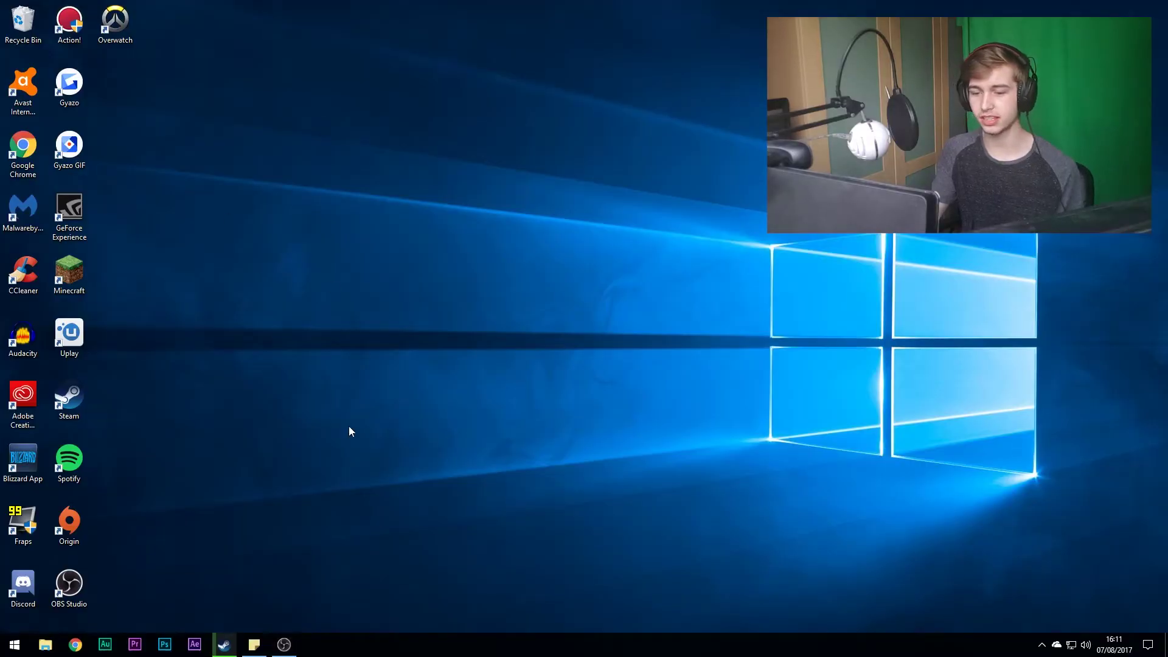
Step: Launch Adobe Audition CC 2017 and continue with the trial version
left_click(104, 645)
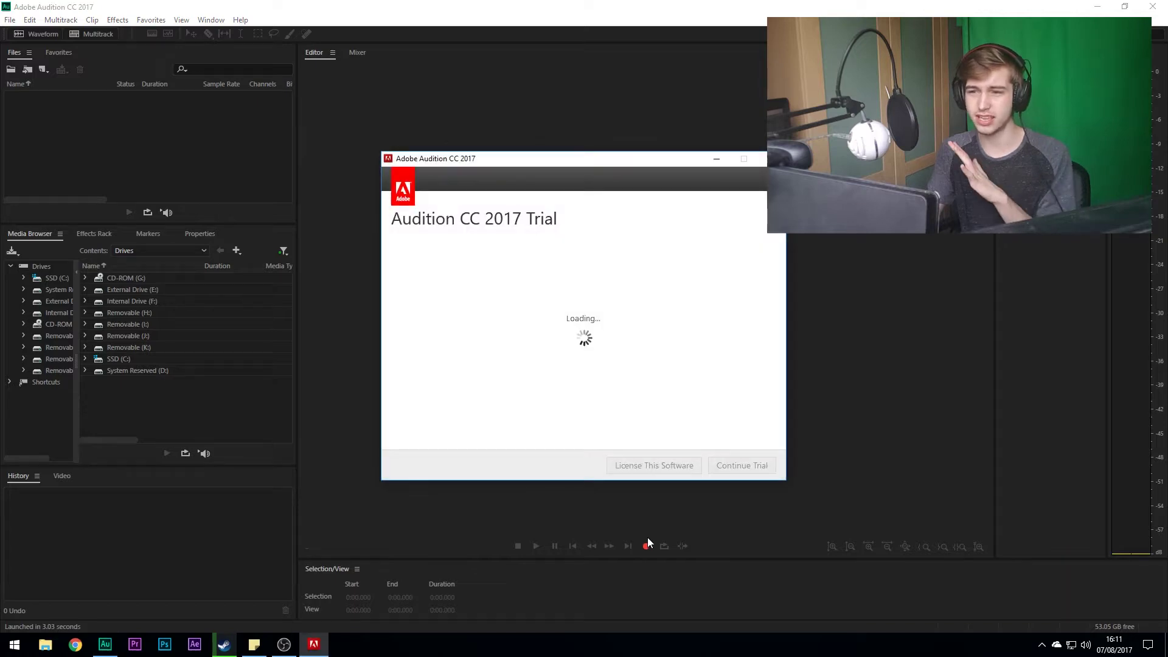
left_click(741, 466)
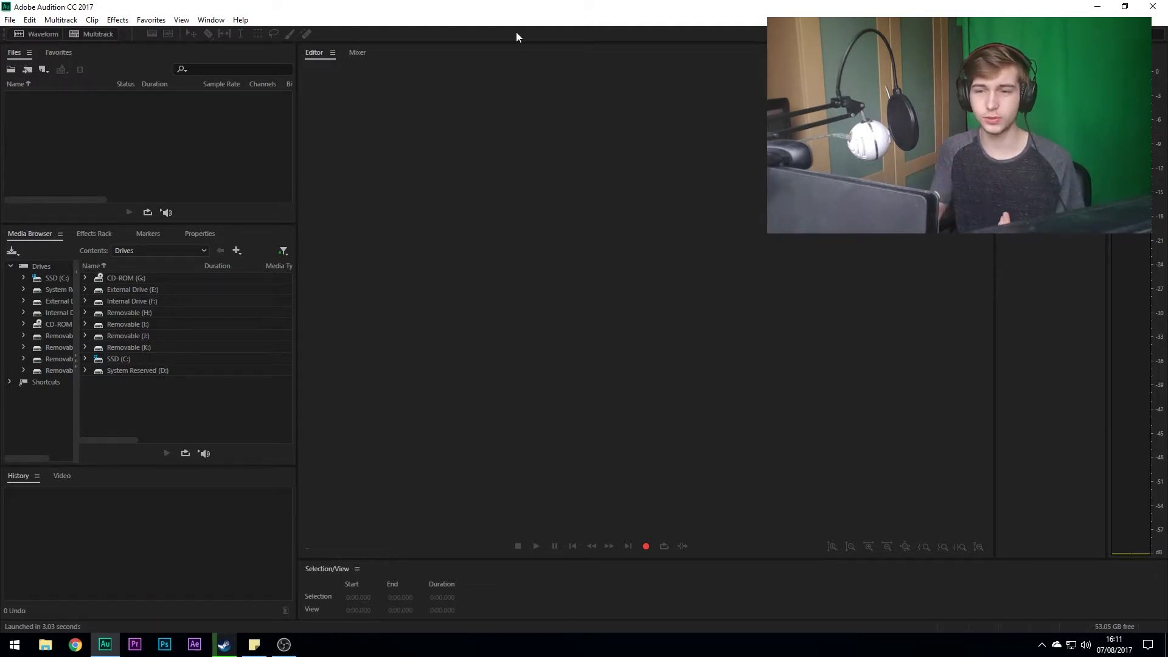
Step: Record a 6.954-second voice clip into a new audio file, Untitled 1
left_click(645, 545)
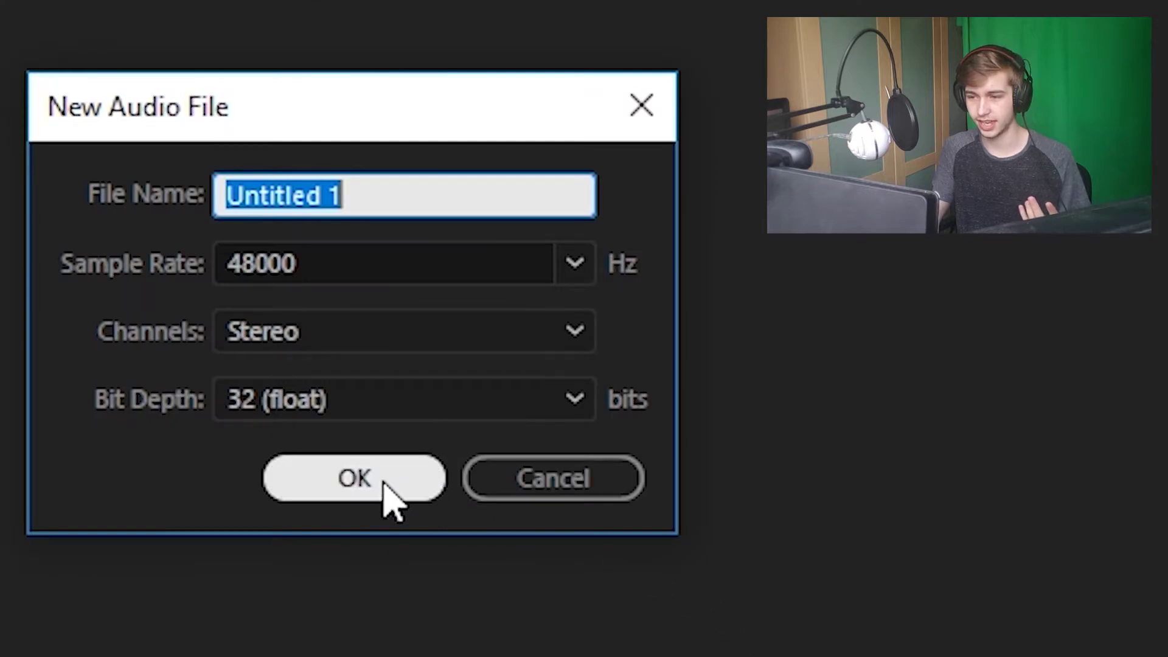
left_click(385, 484)
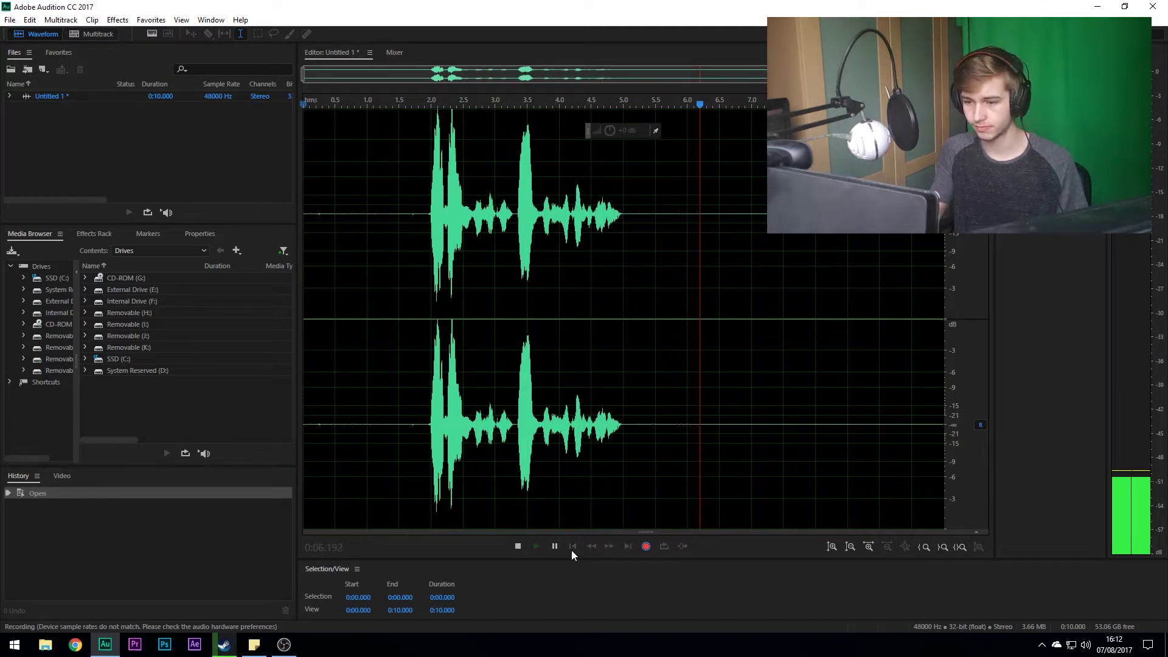
left_click(518, 546)
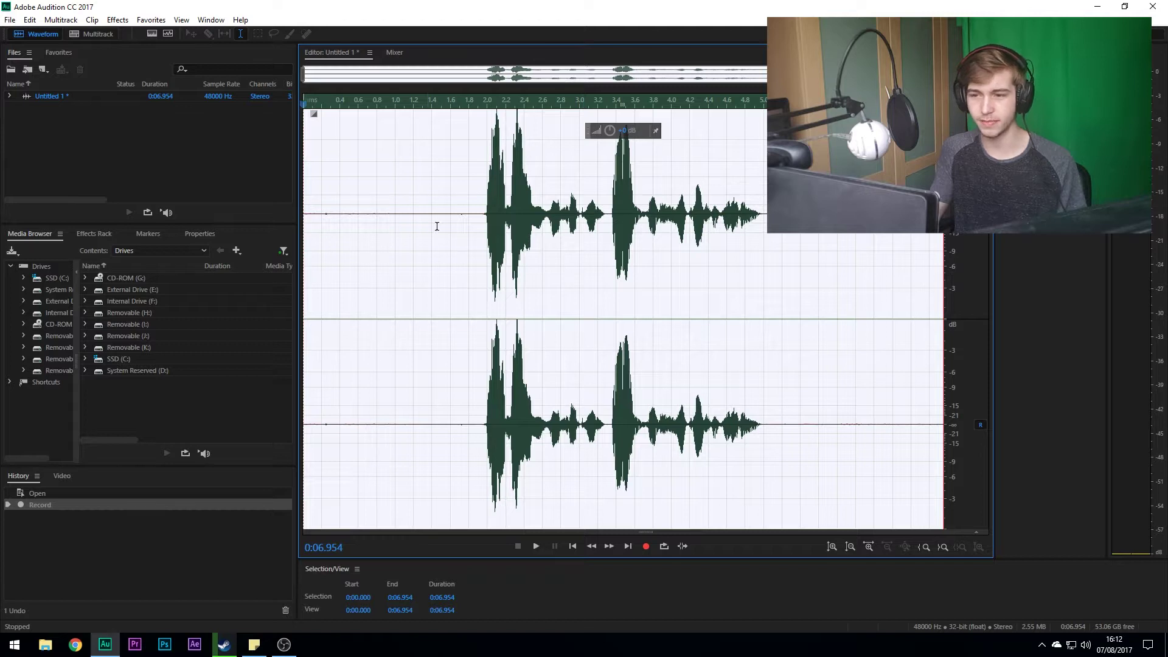
Step: Play back the recording from just before the speech, then select all of it
left_click(477, 237)
key("space")
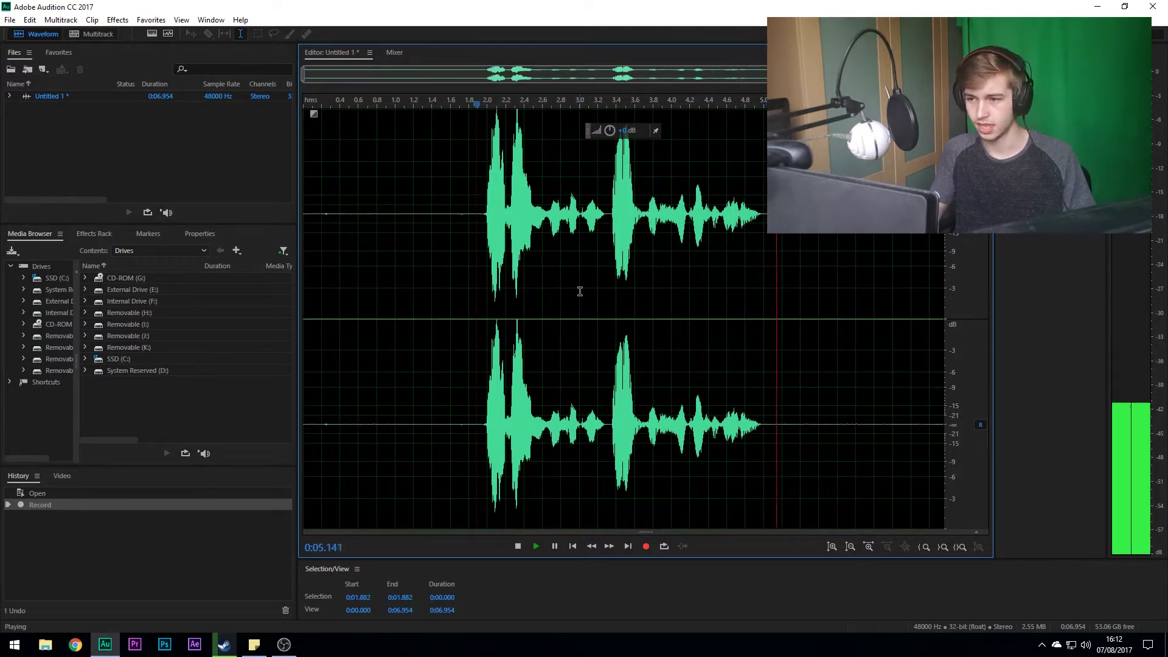
key("space")
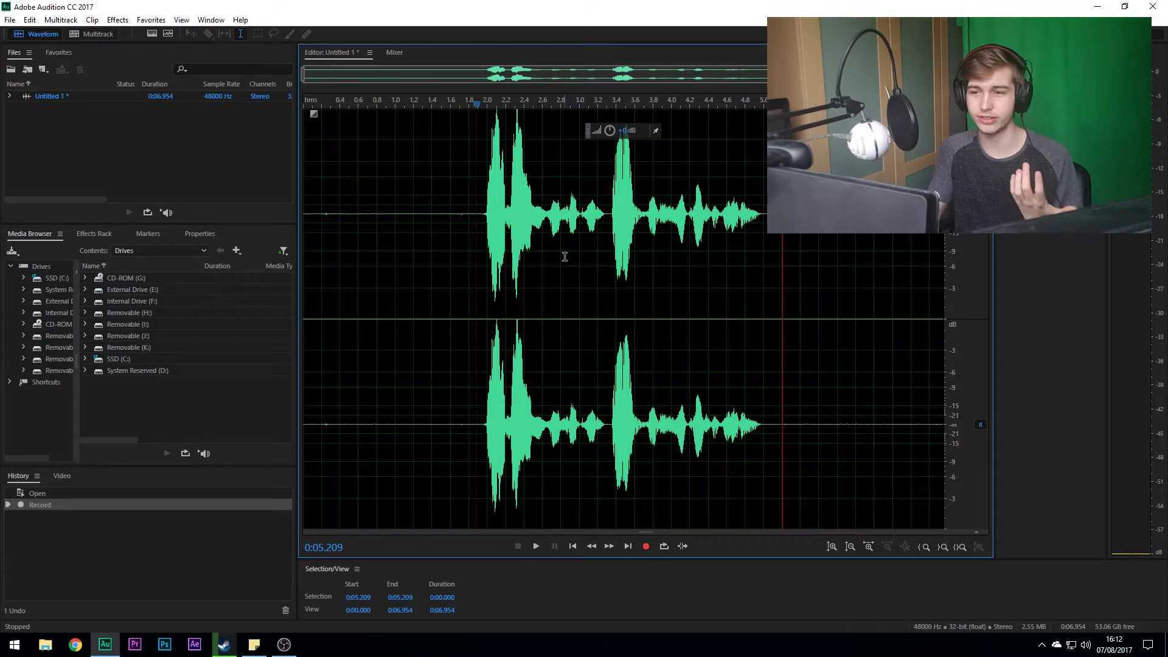
left_click(481, 247)
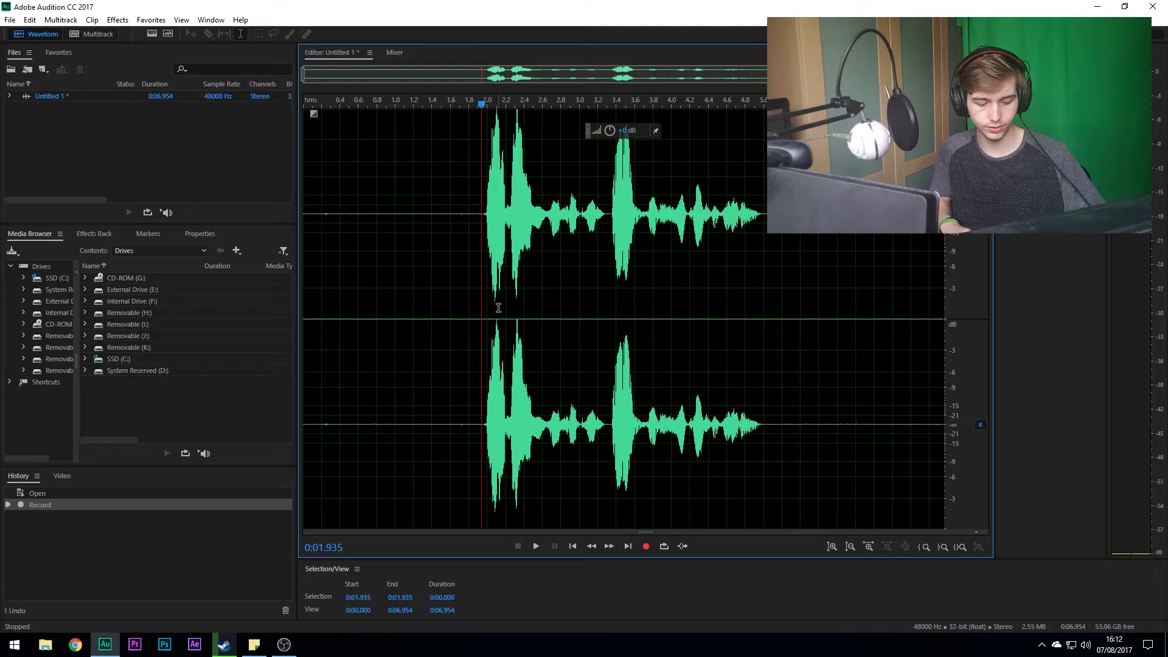
key("ctrl+a")
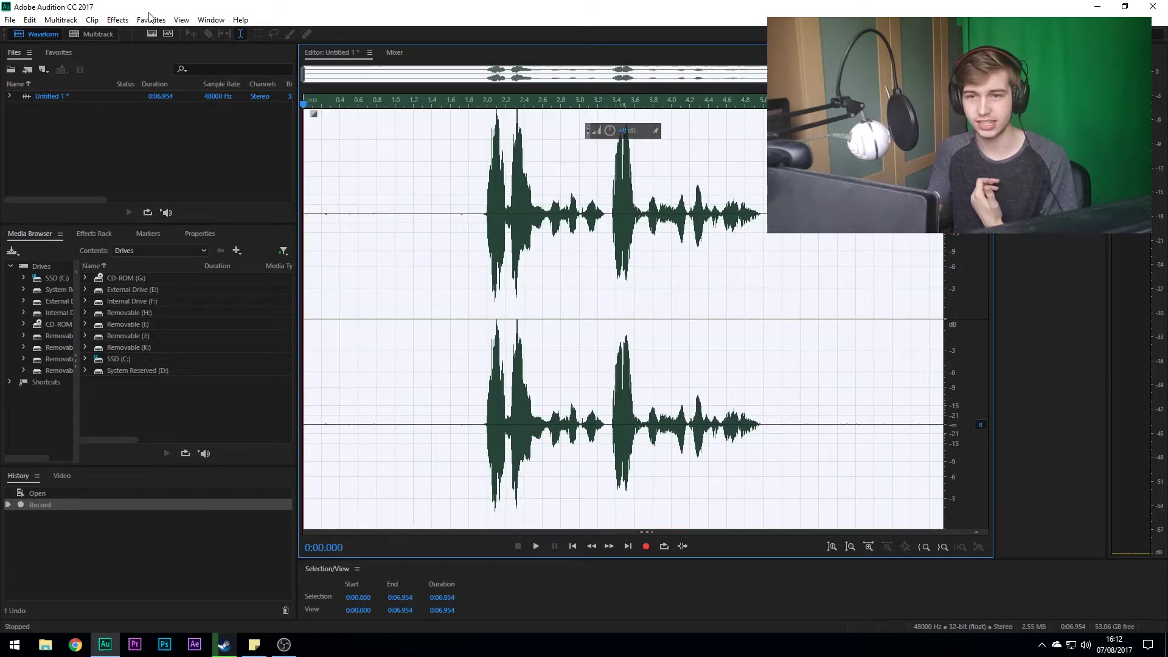
Step: Apply the Graphic Equalizer (20 Bands) with the Youtube Audio preset
left_click(117, 20)
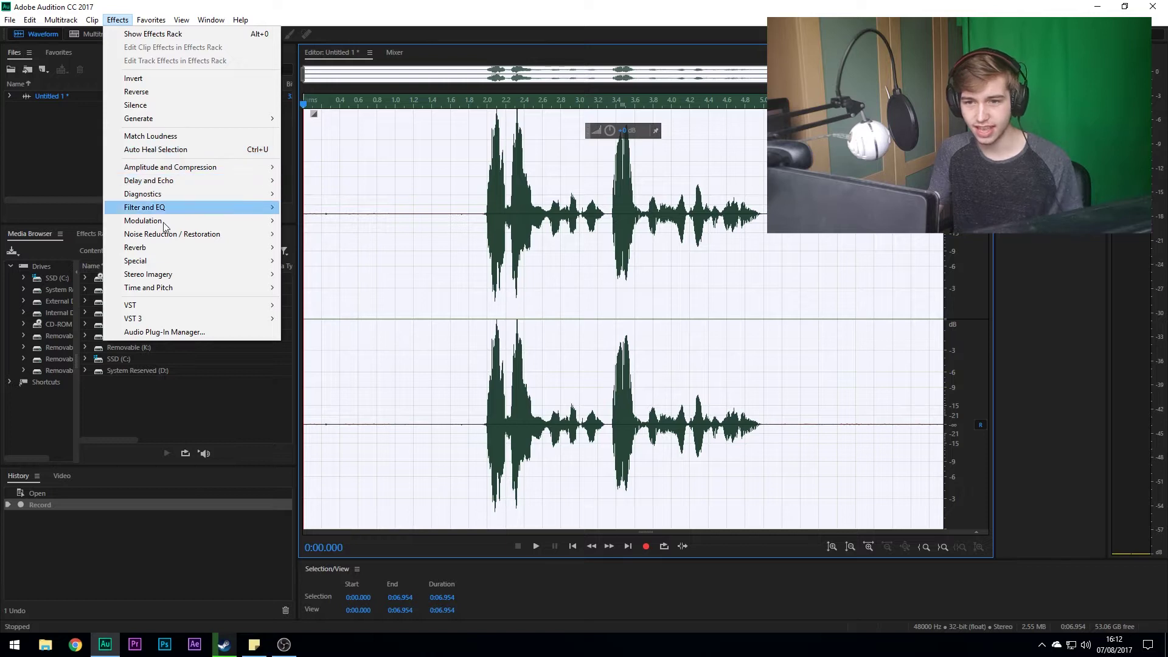
mouse_move(173, 168)
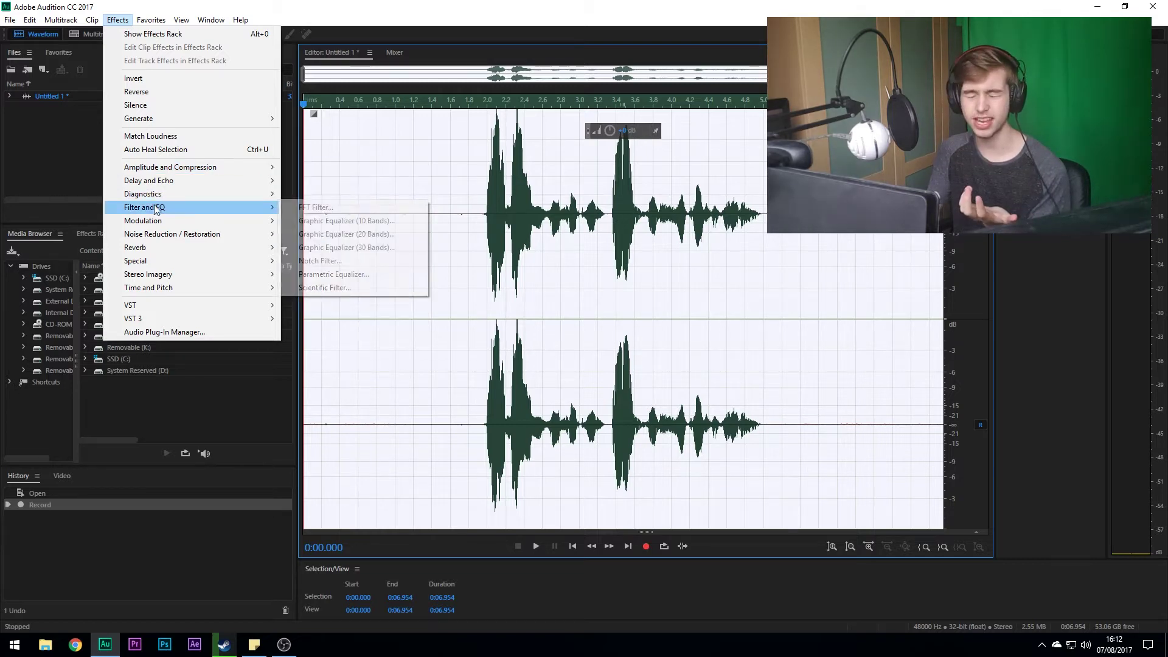
left_click(348, 234)
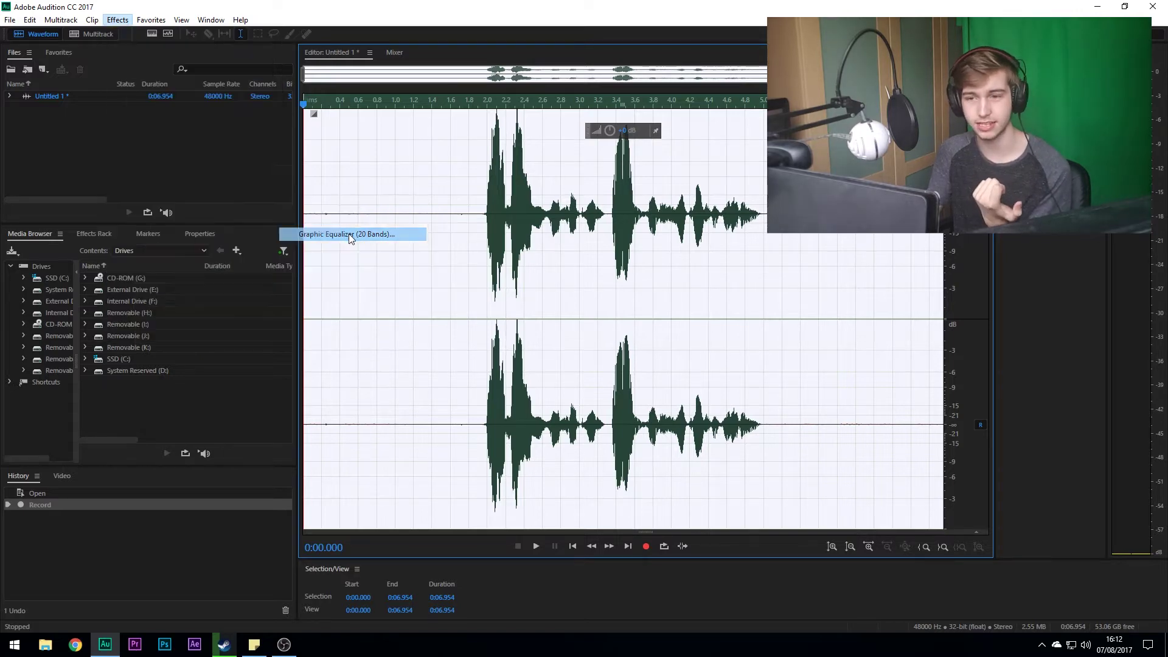
left_click(498, 210)
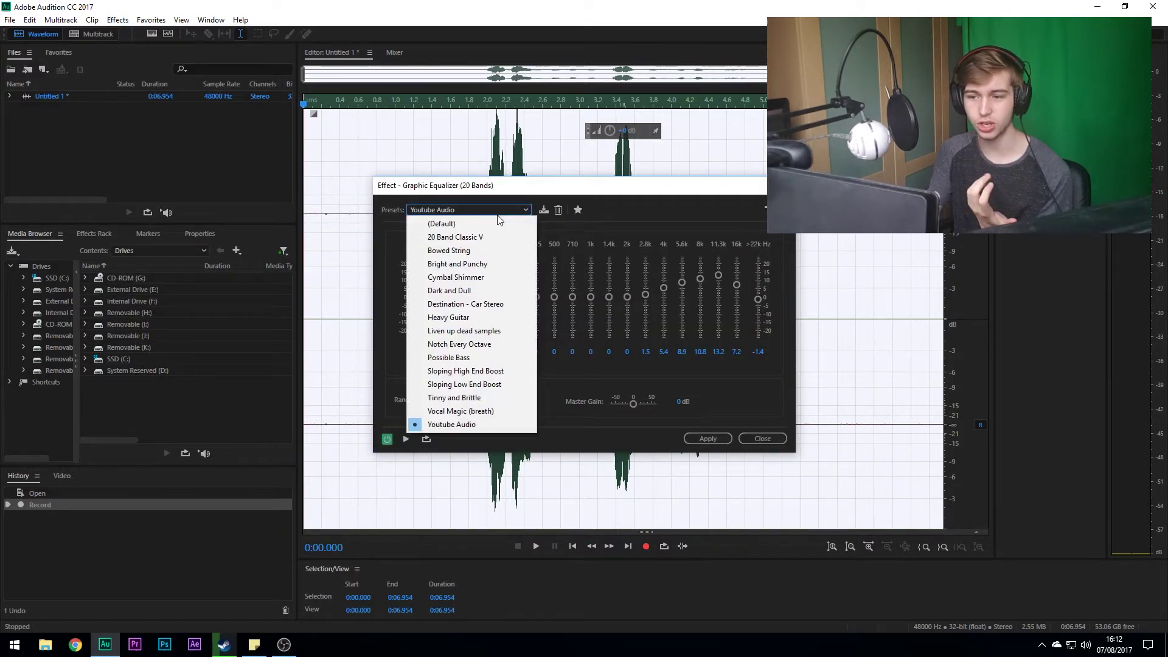
left_click(497, 215)
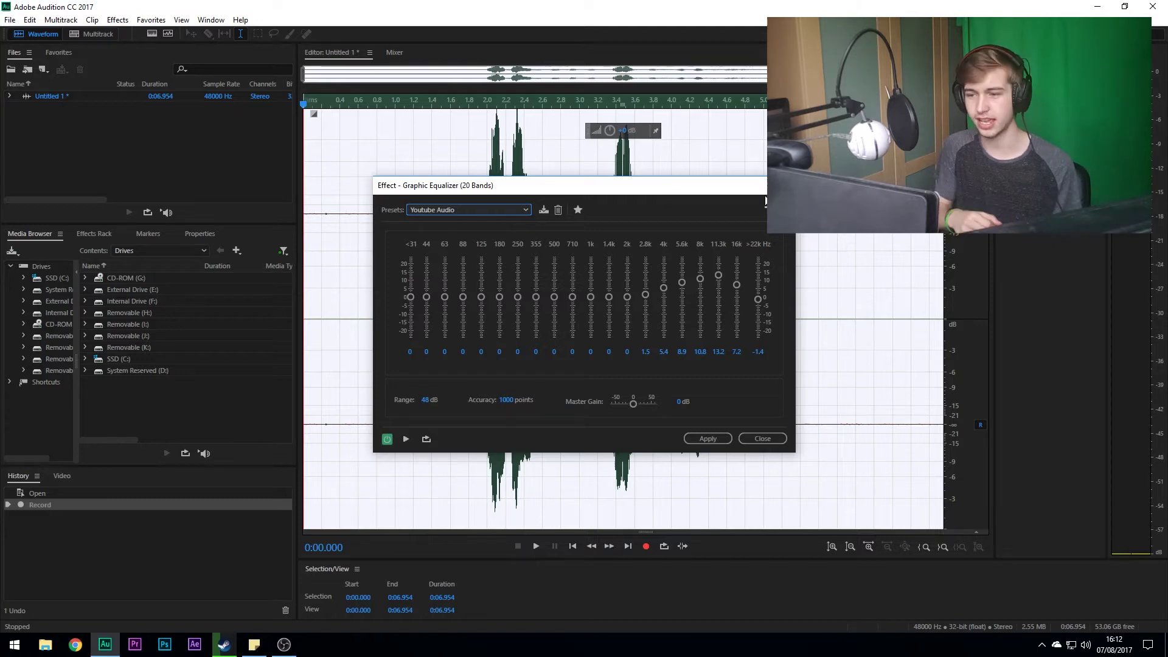
left_click(707, 438)
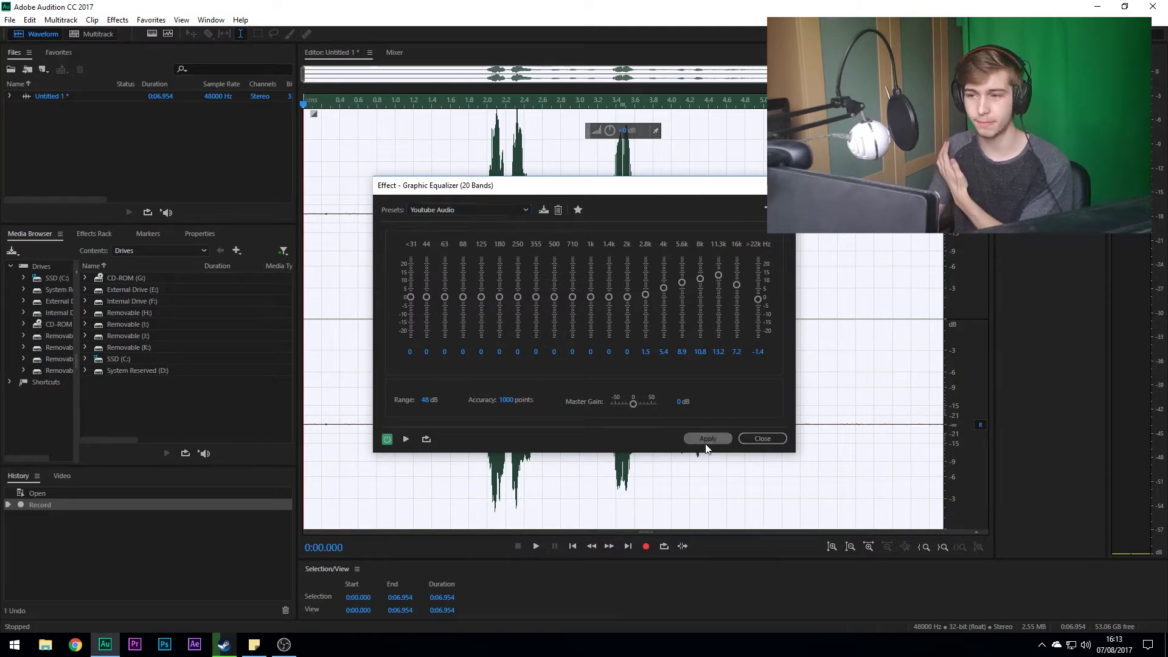
Step: Play back the equalized audio from 2 seconds, then select the whole recording
left_click(483, 237)
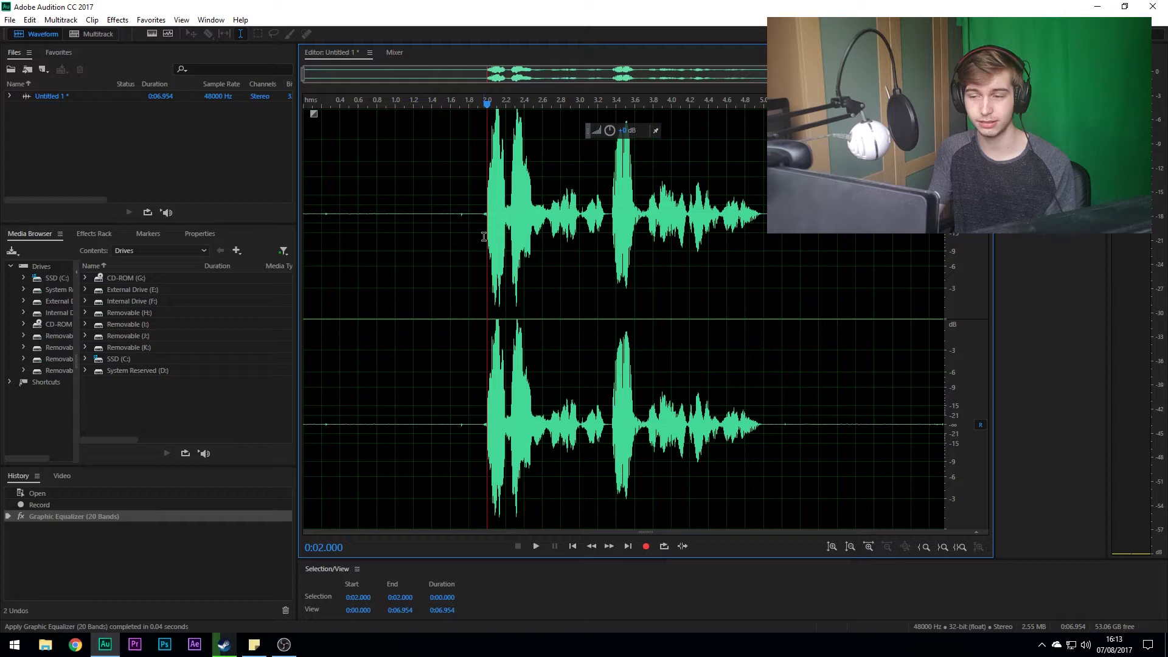
key("space")
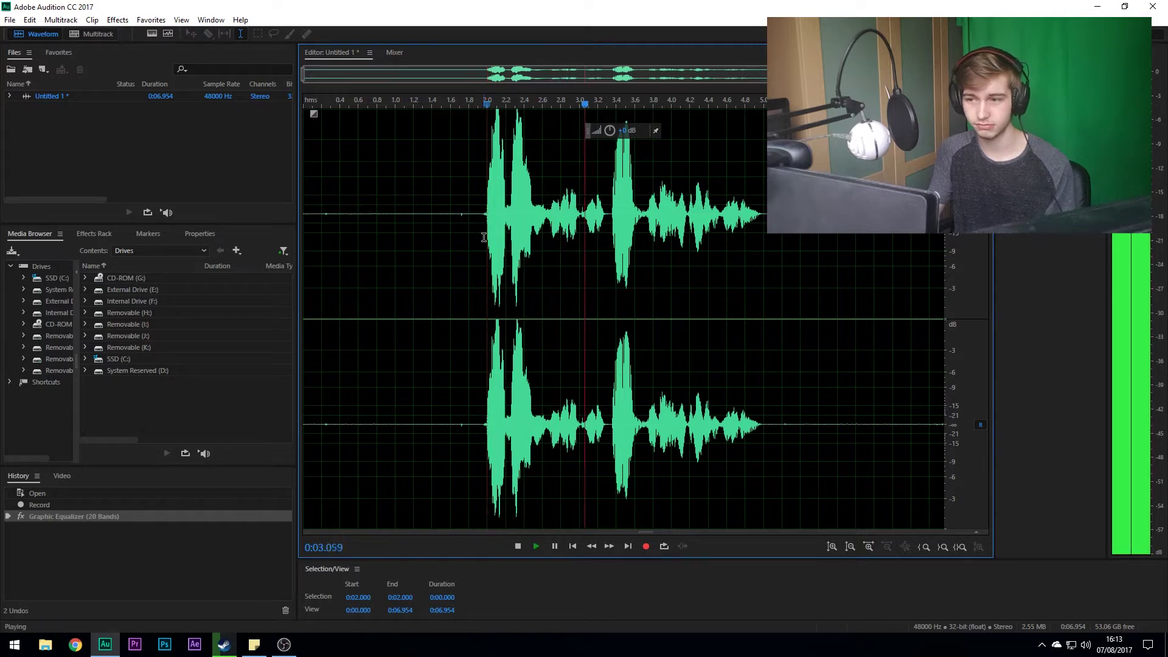
key("space")
key("ctrl+a")
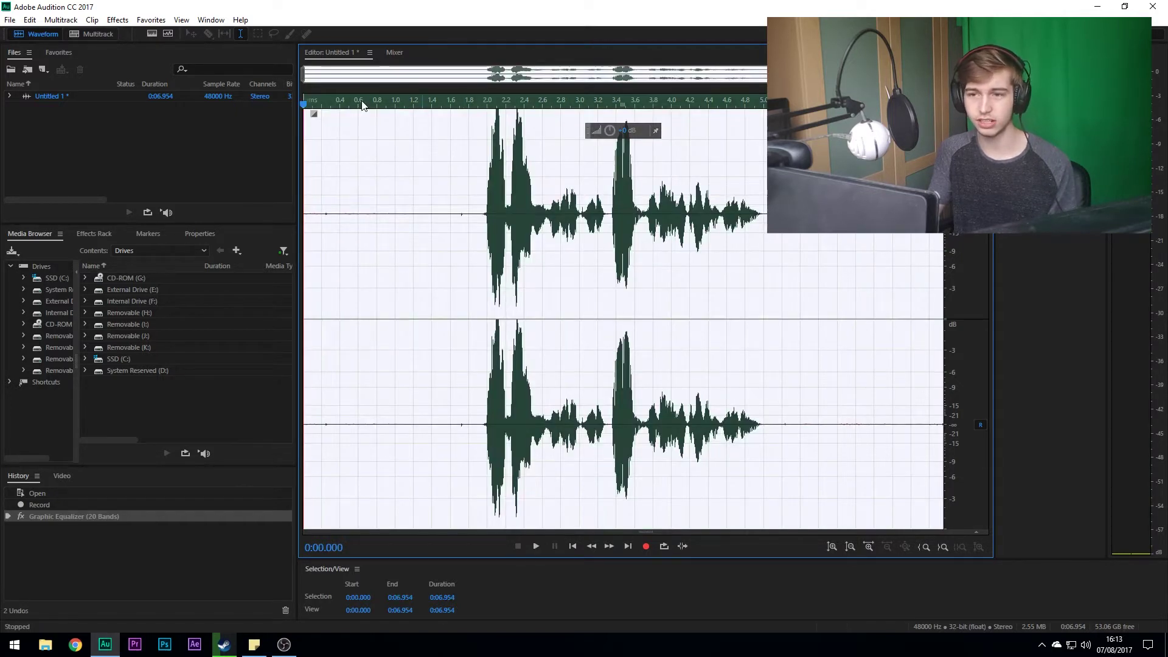
Step: Apply the Parametric Equalizer's Youtube Audio preset to the recording
left_click(117, 19)
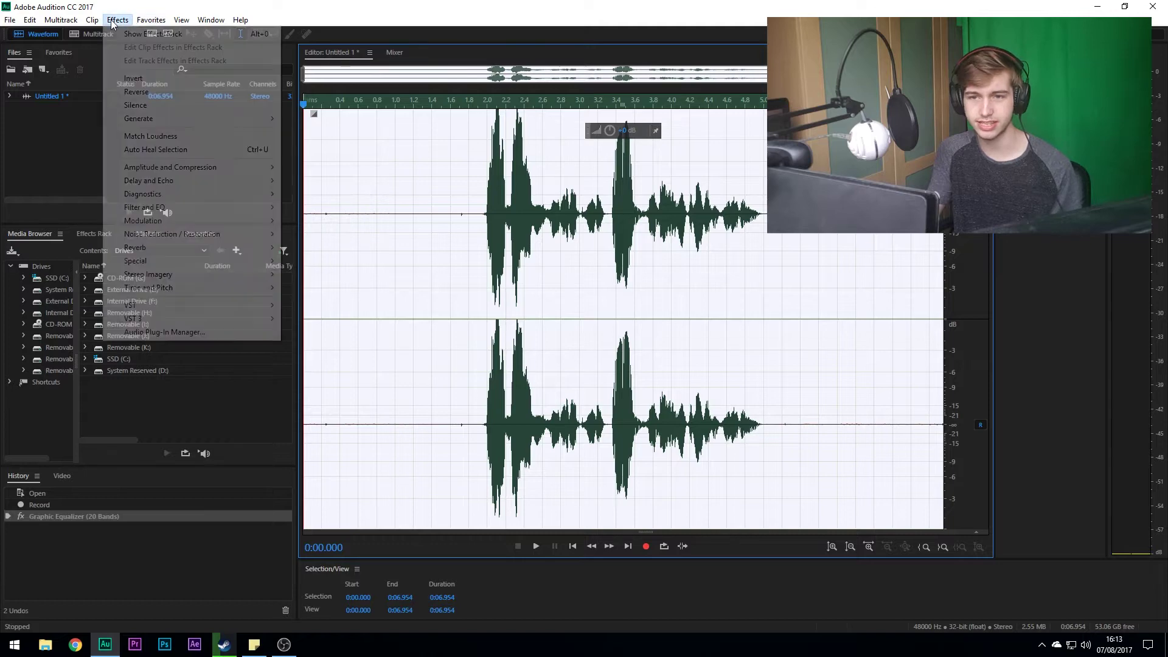
mouse_move(146, 208)
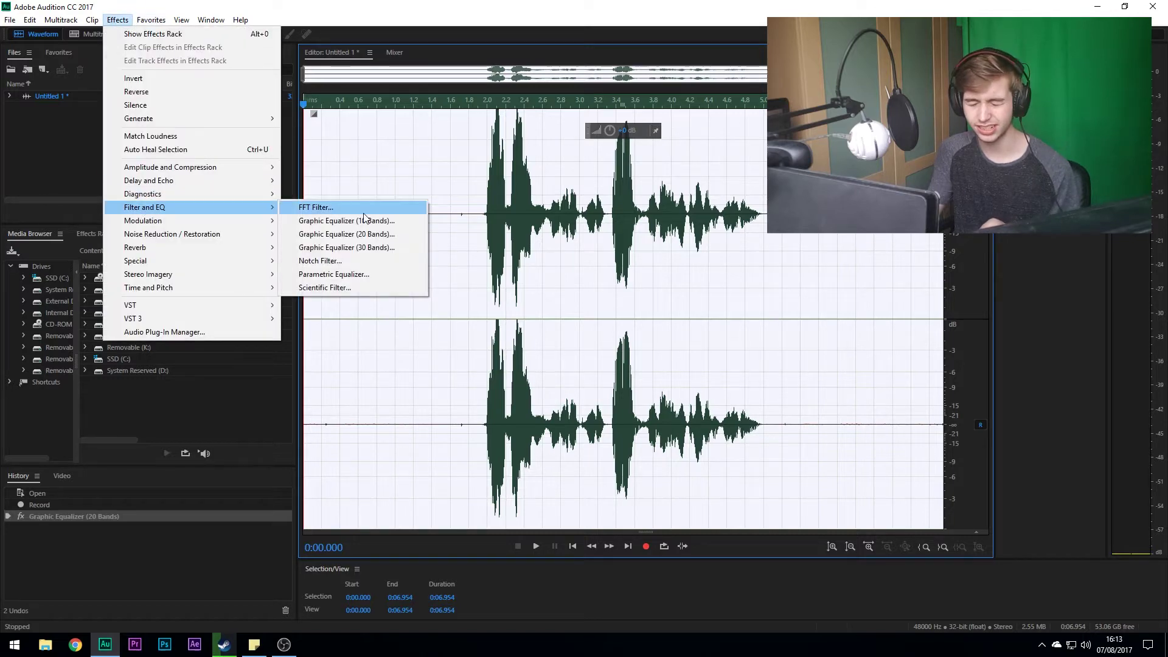
left_click(352, 275)
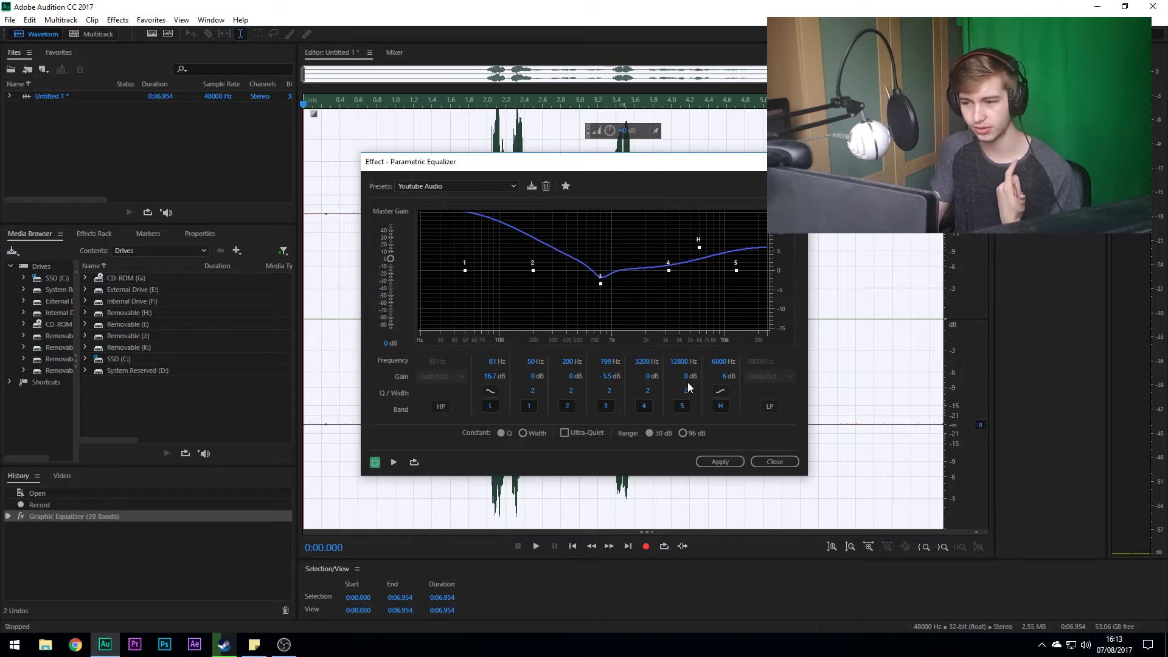
left_click(724, 464)
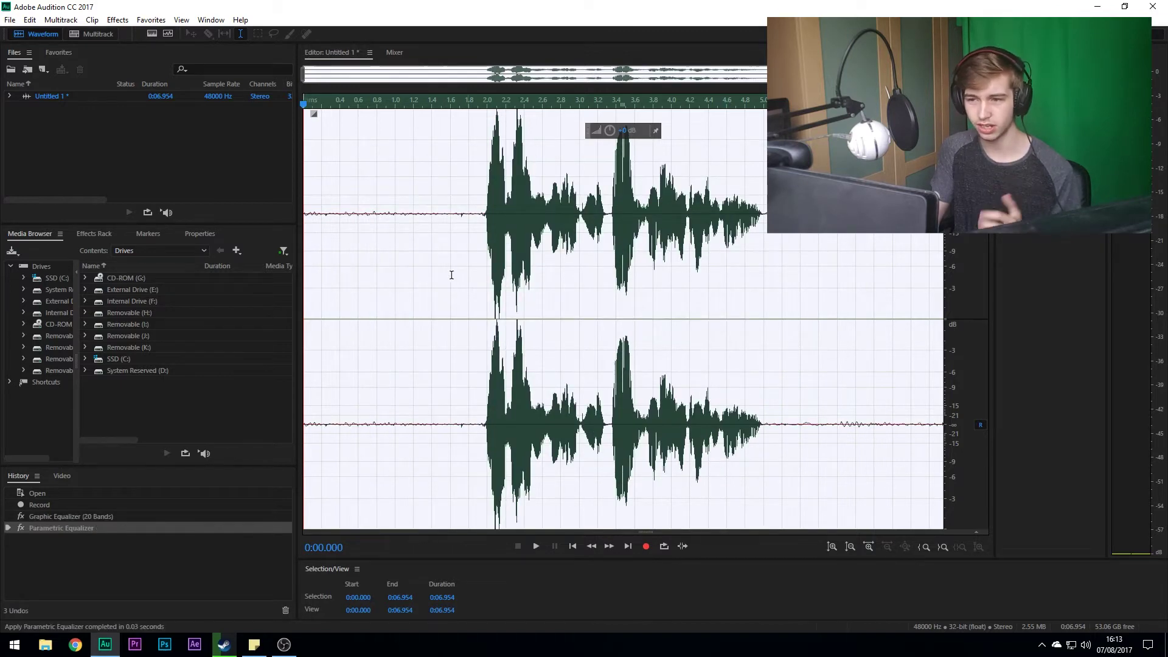
Step: Play the clip from just before the speech, then select the whole 0:00.000–0:06.954 clip
left_click(483, 207)
key("space")
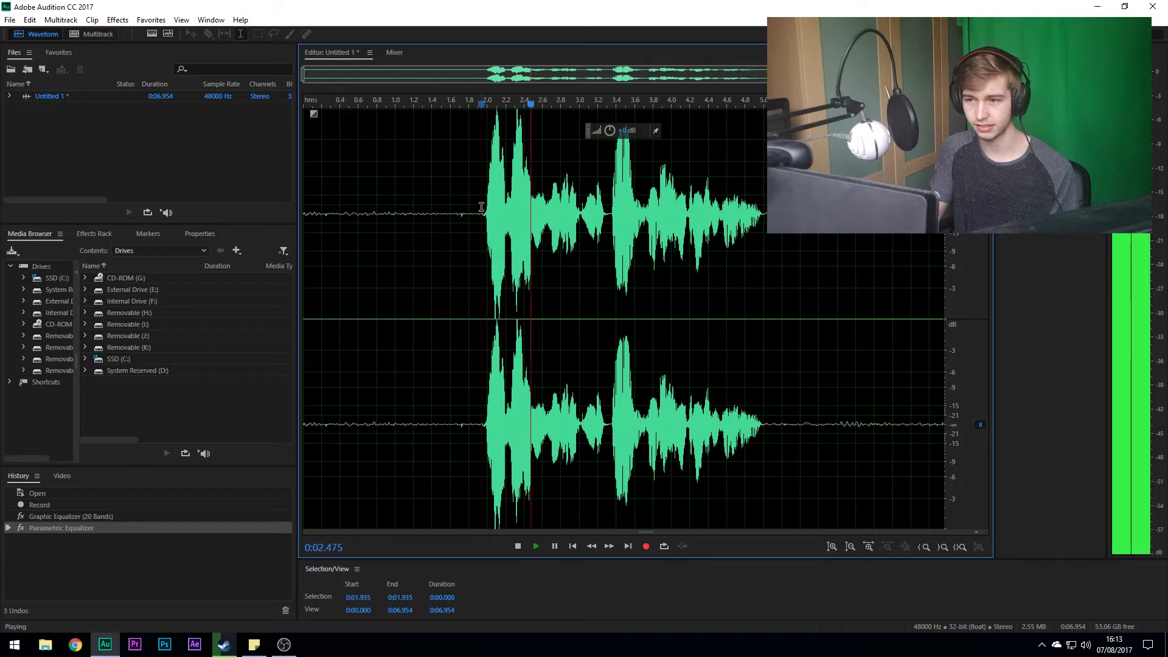
key("space")
key("ctrl+a")
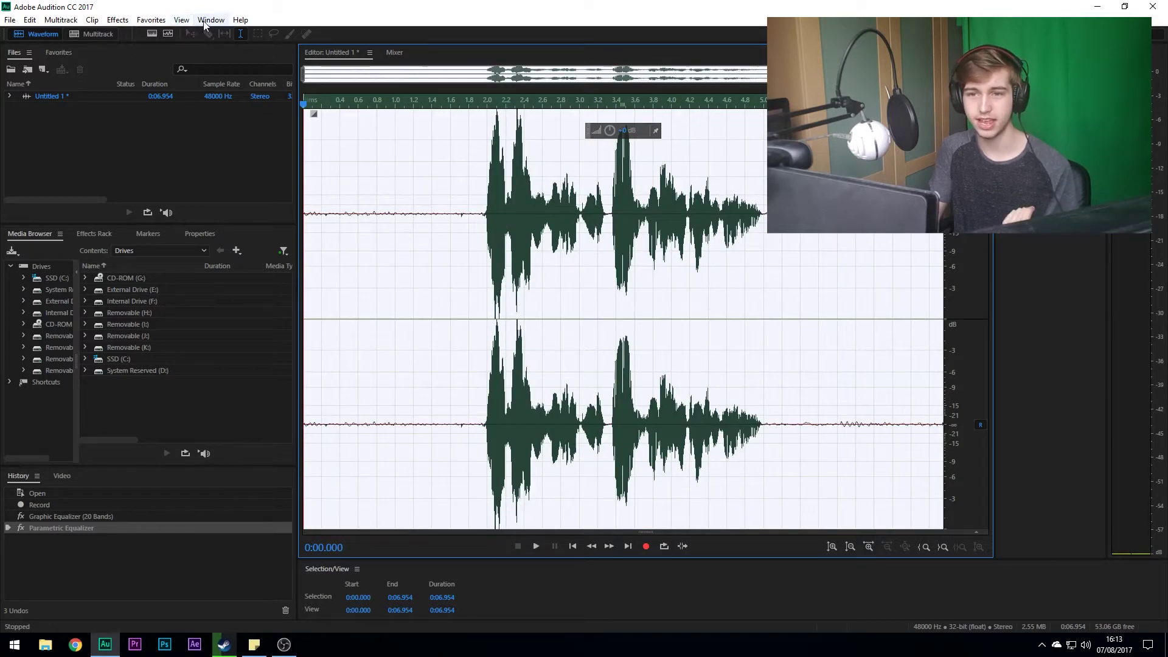
Step: Apply the Single-band Compressor (−15 dB threshold, 12:1 ratio) to the whole clip
left_click(118, 21)
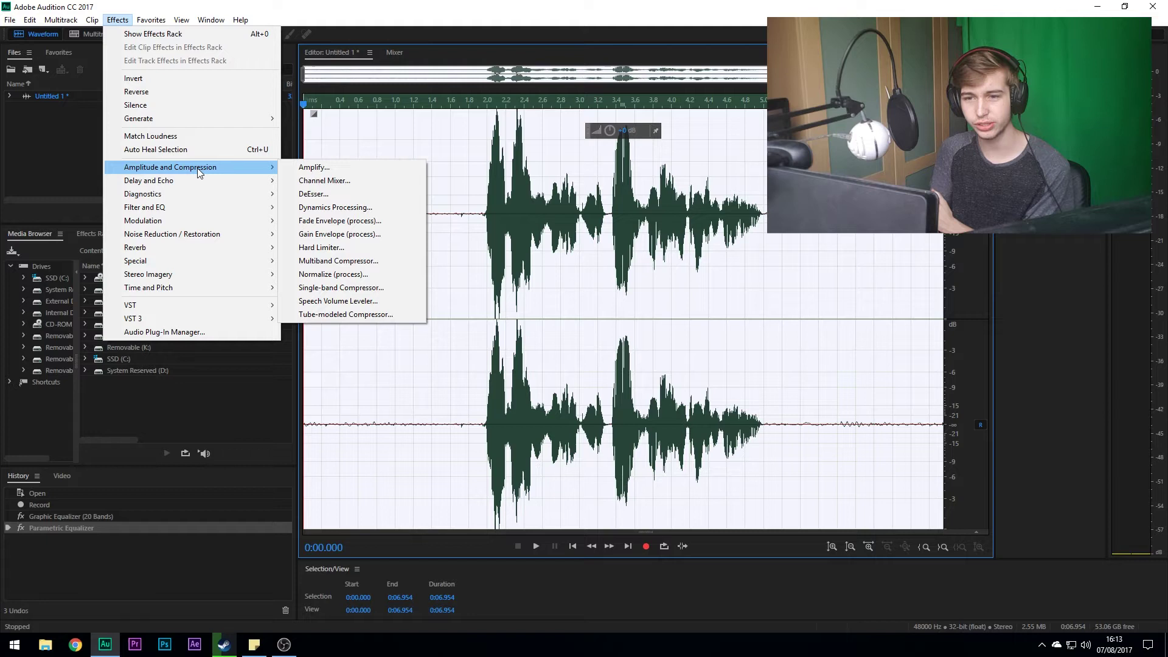
left_click(359, 290)
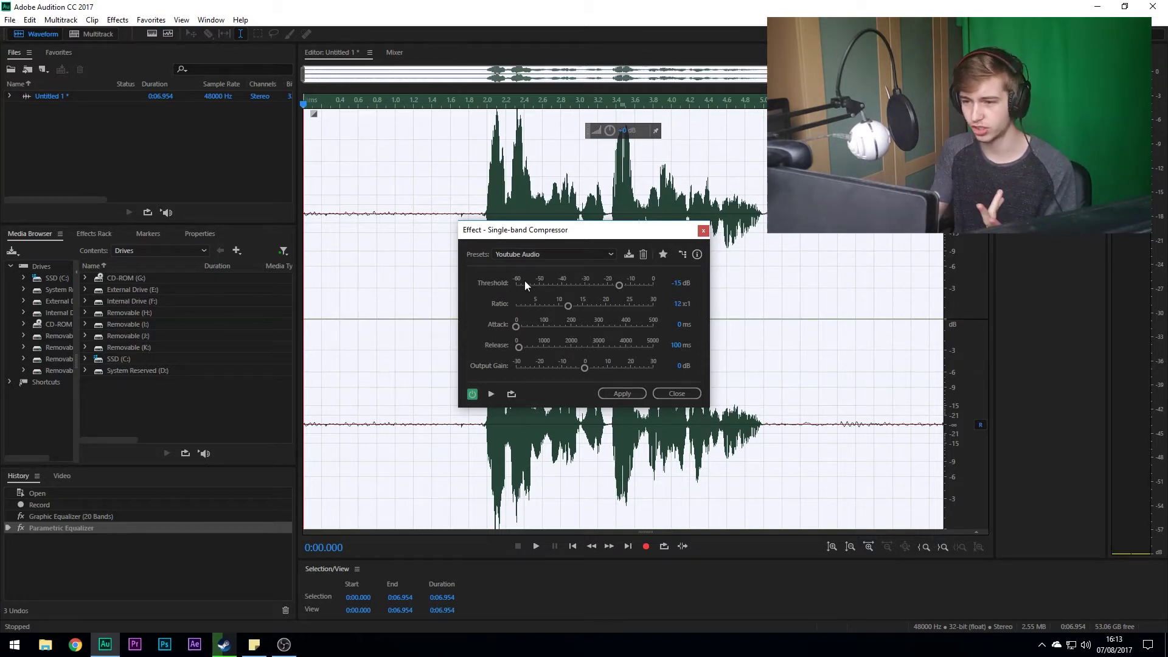
left_click(615, 394)
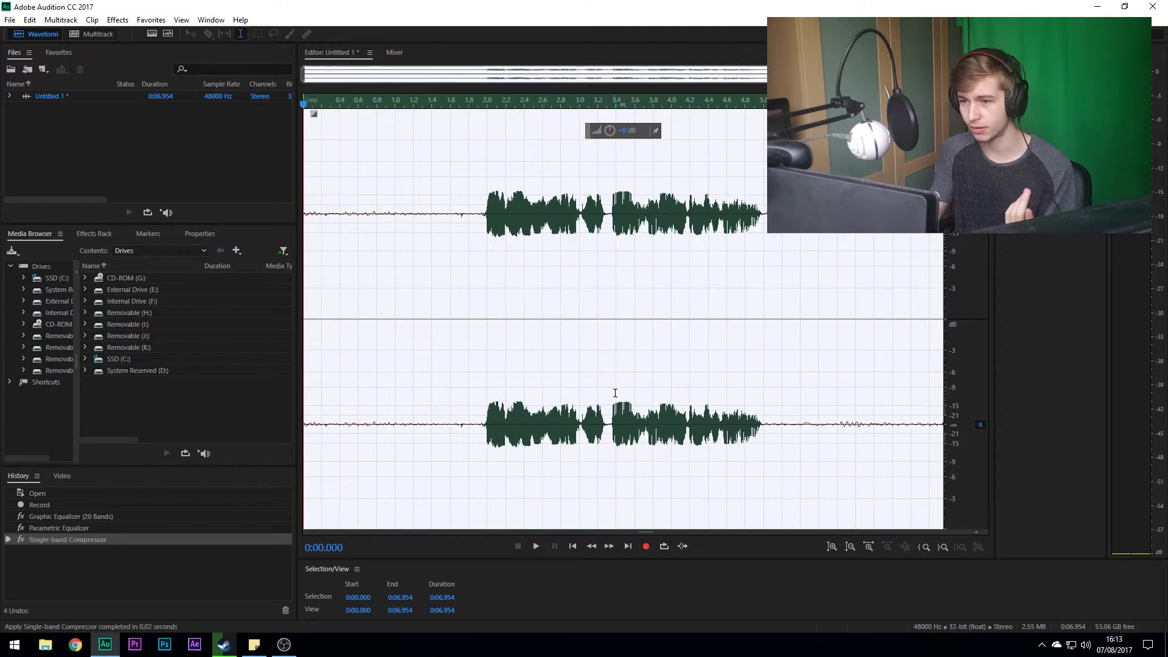
Step: Play the compressed clip from just before the speech, then select all of it
left_click(479, 253)
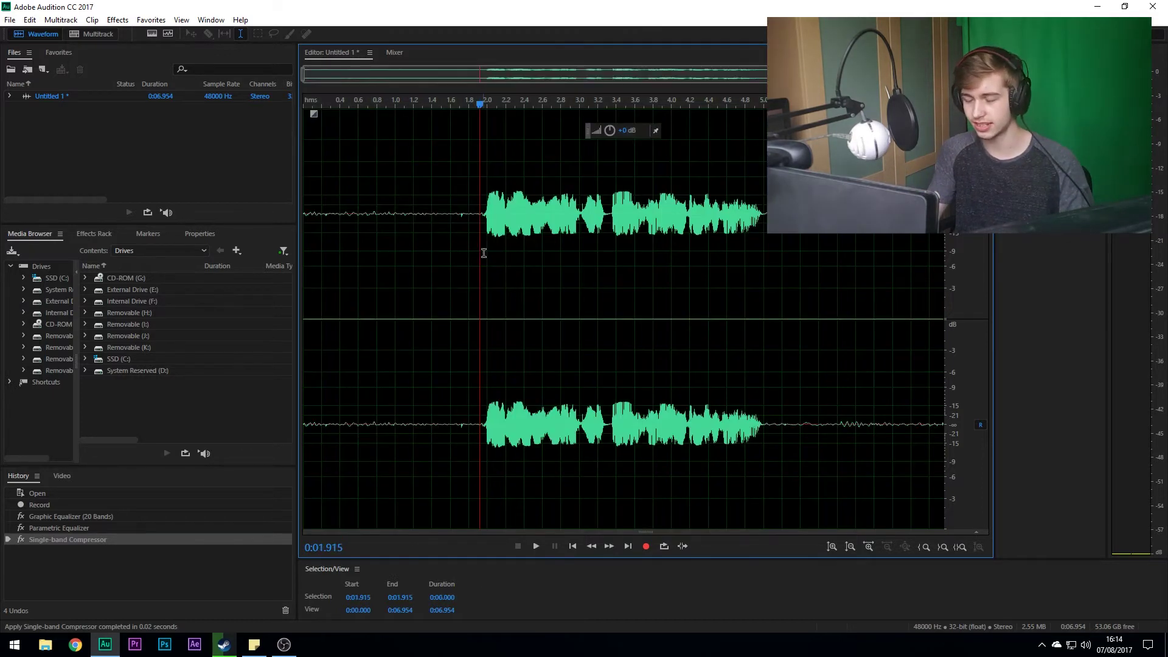
key("space")
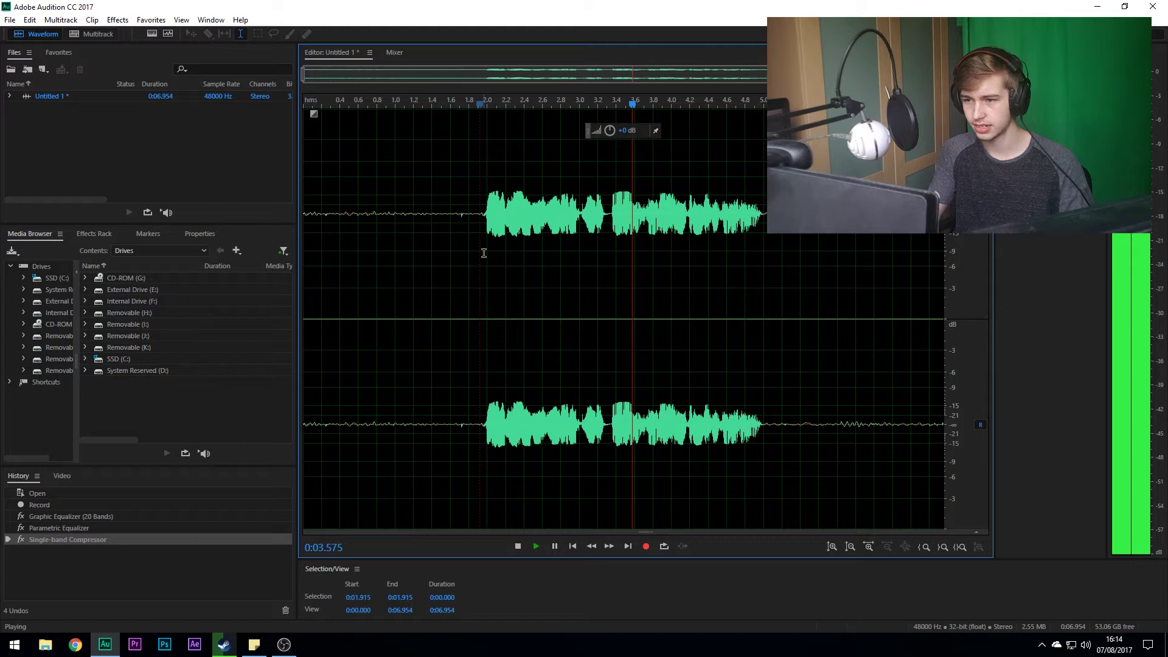
key("space")
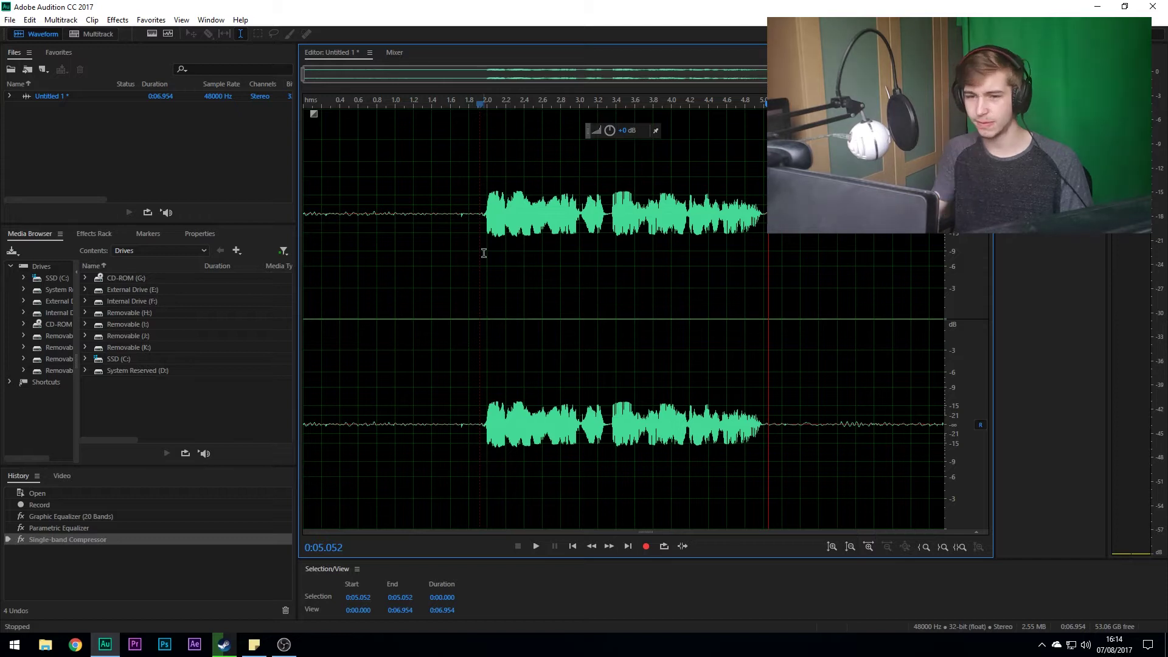
key("ctrl+a")
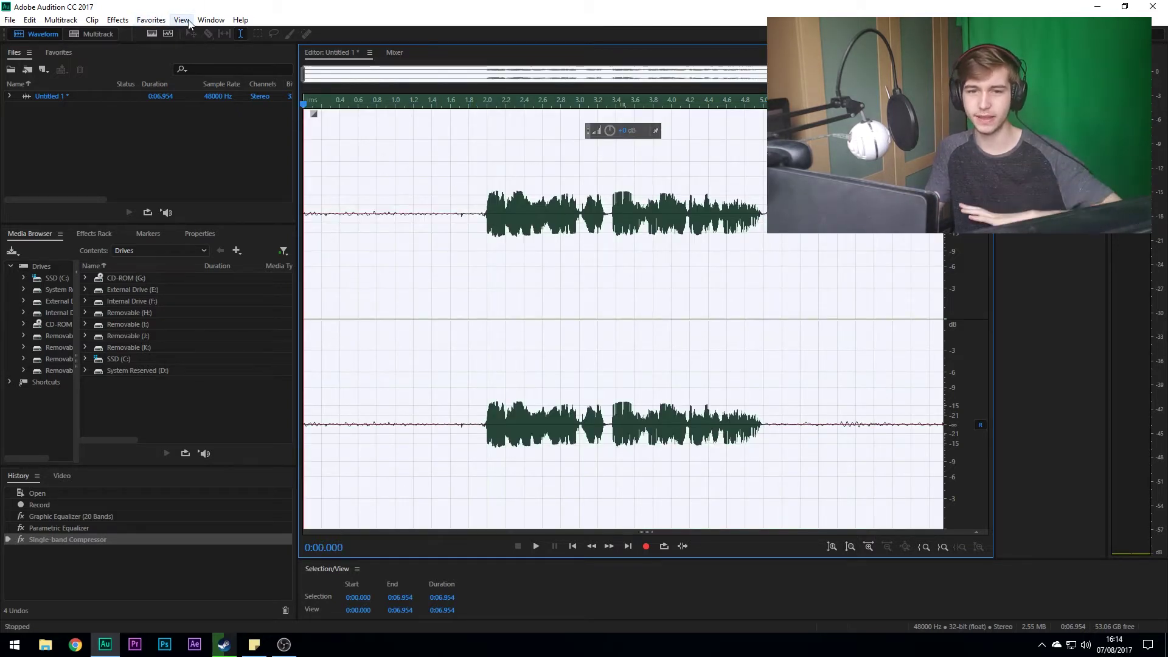
Step: Set up Normalize (process) to bring all channels equally to -0.10 dB
left_click(118, 20)
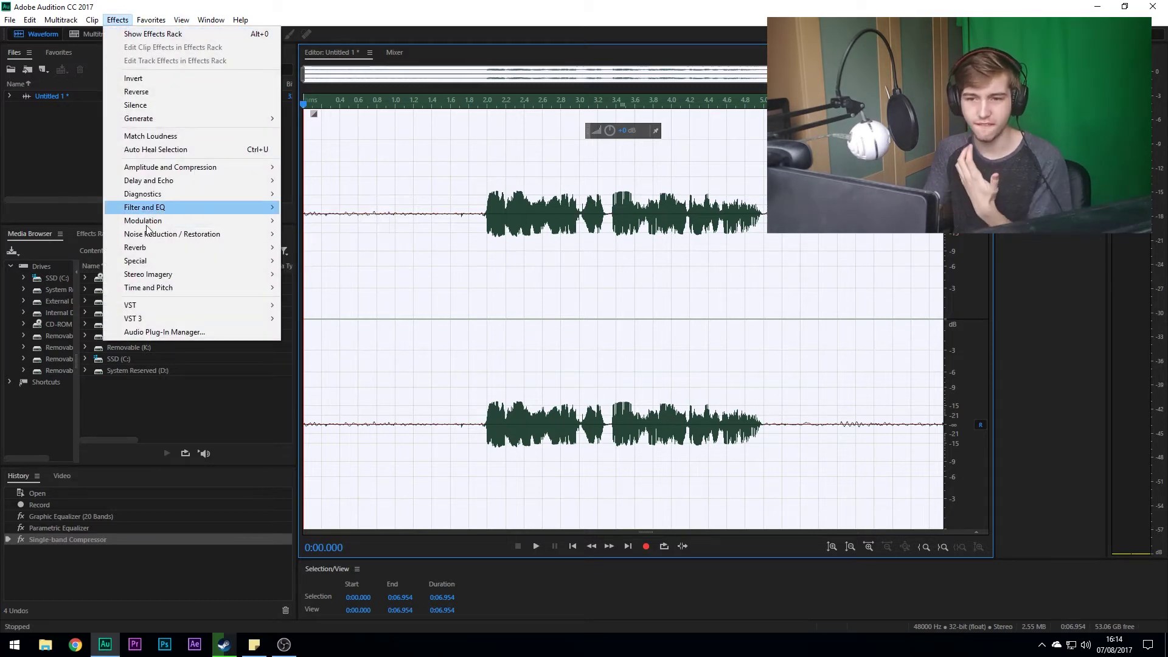
mouse_move(217, 168)
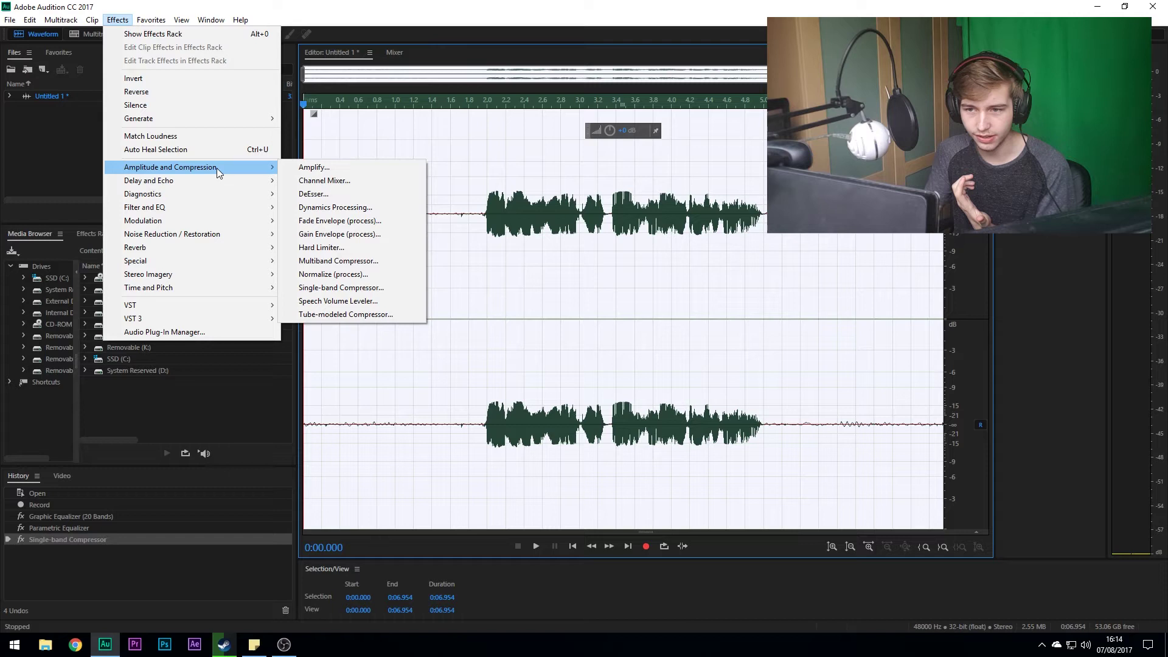
left_click(359, 275)
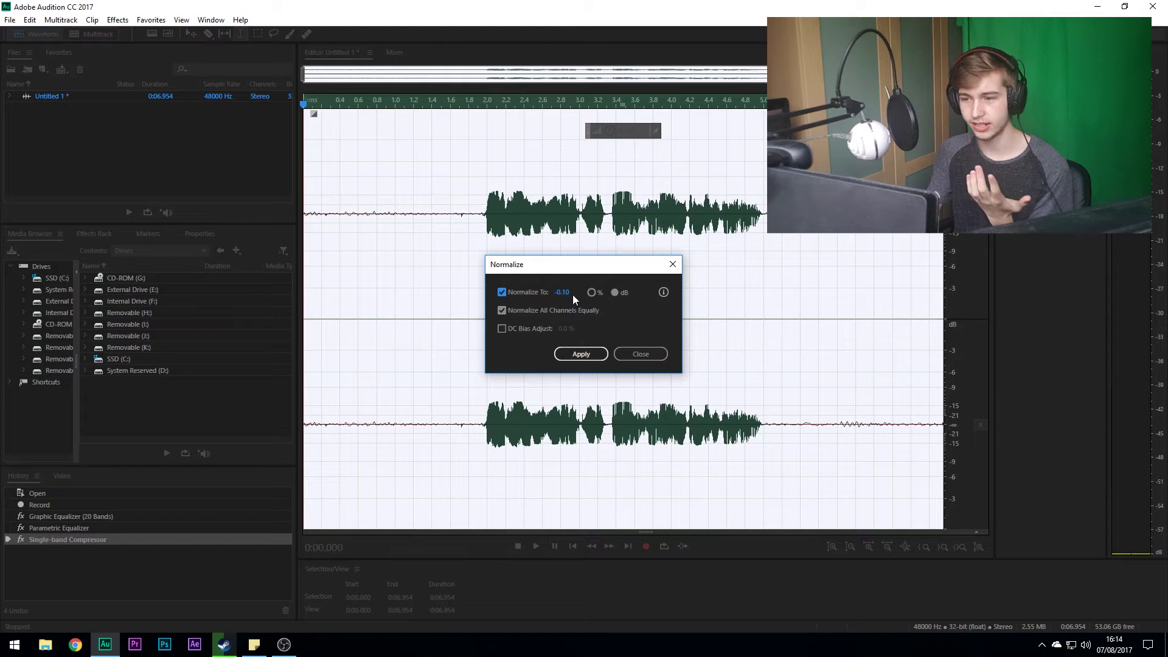
left_click(614, 292)
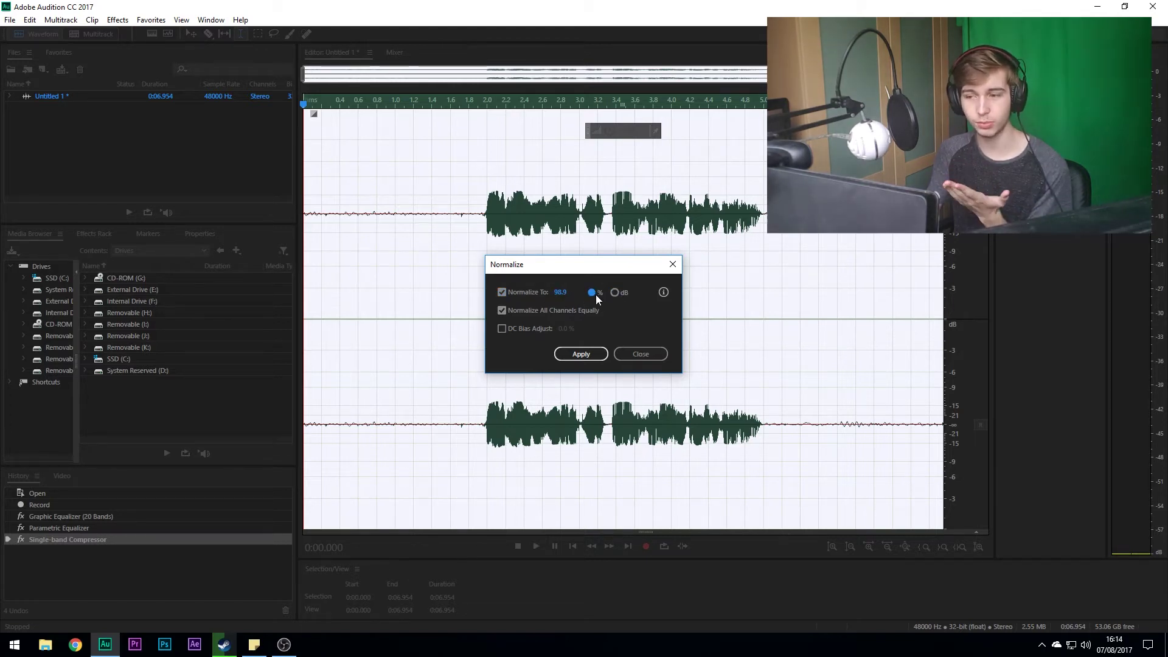
left_click(616, 293)
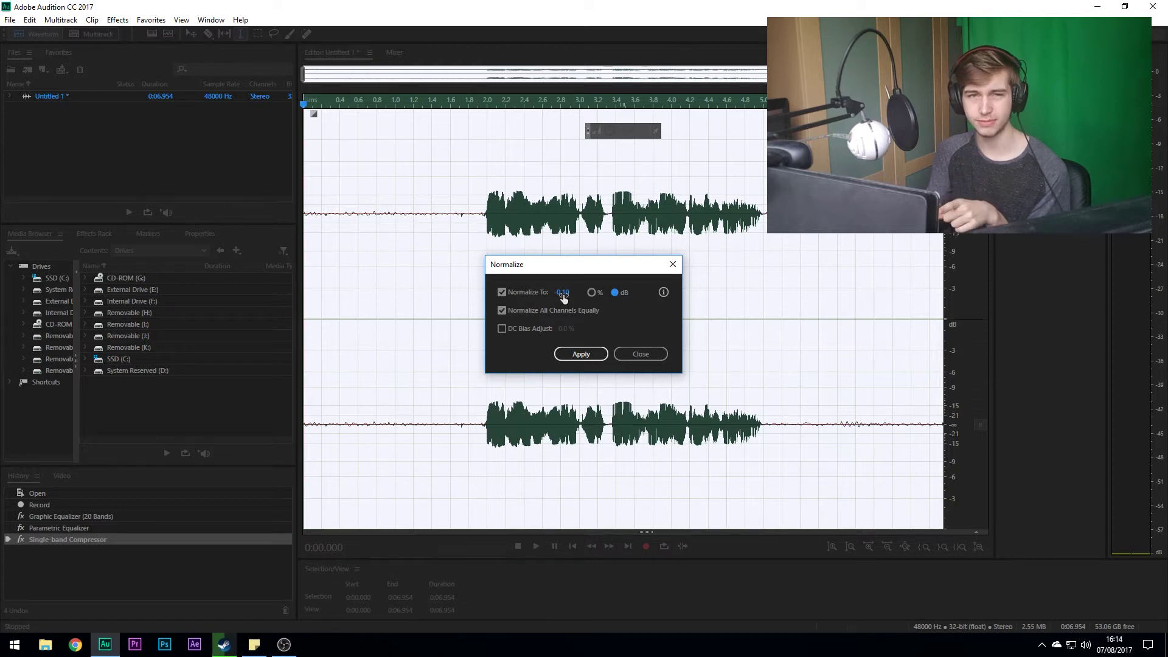
left_click(581, 354)
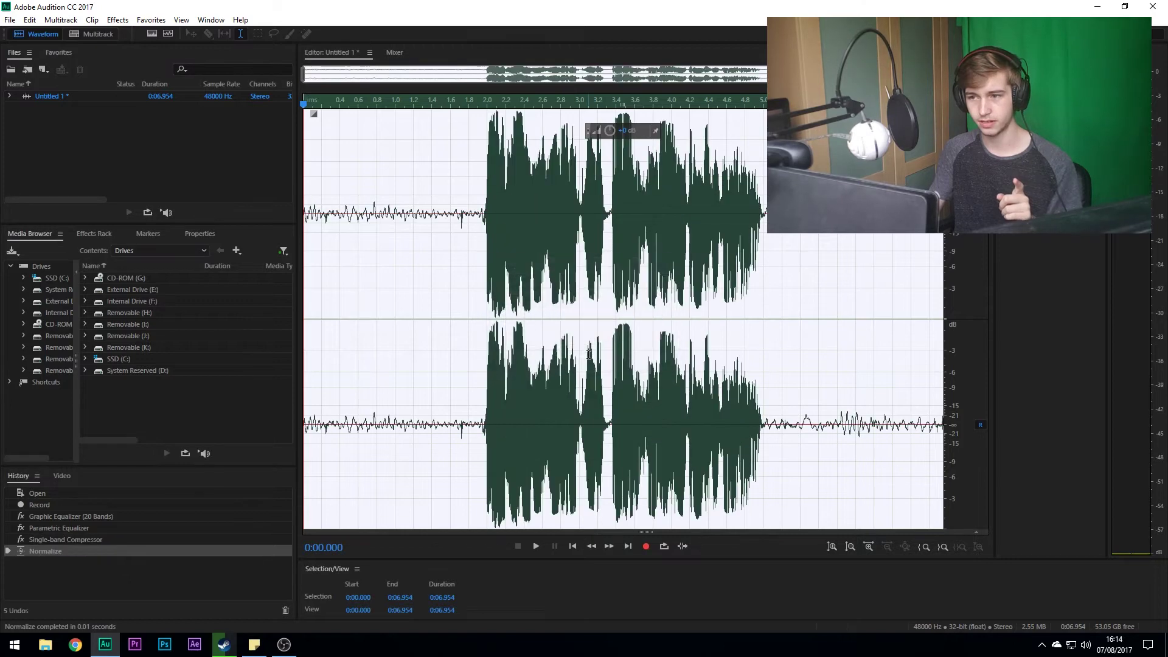
left_click(482, 269)
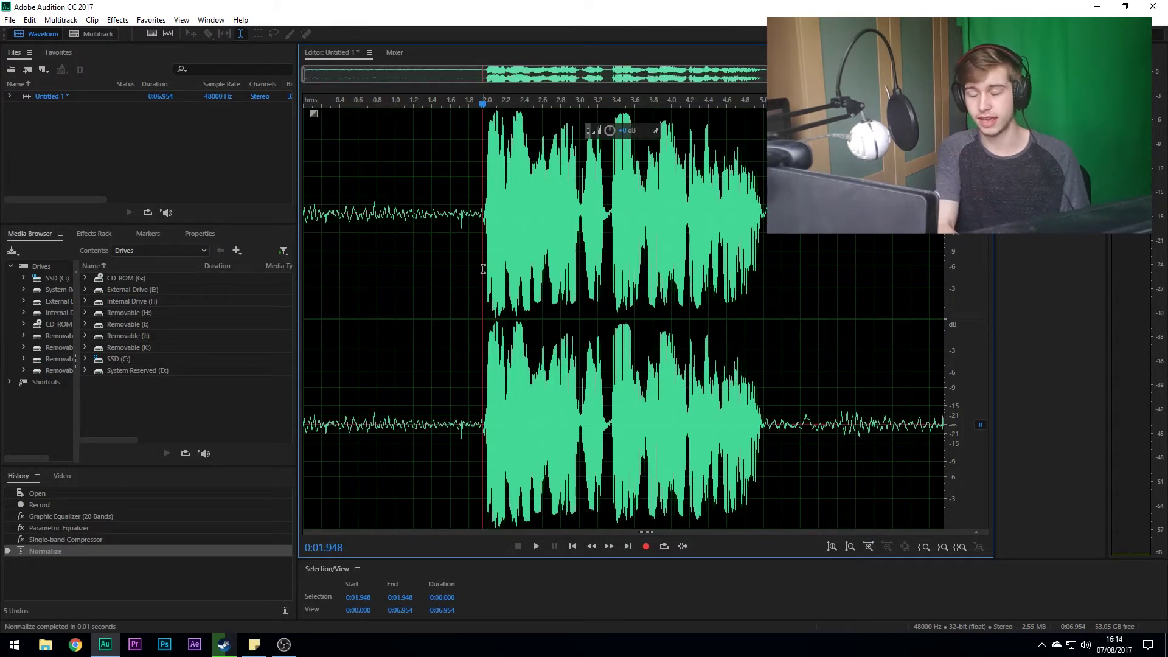
key("space")
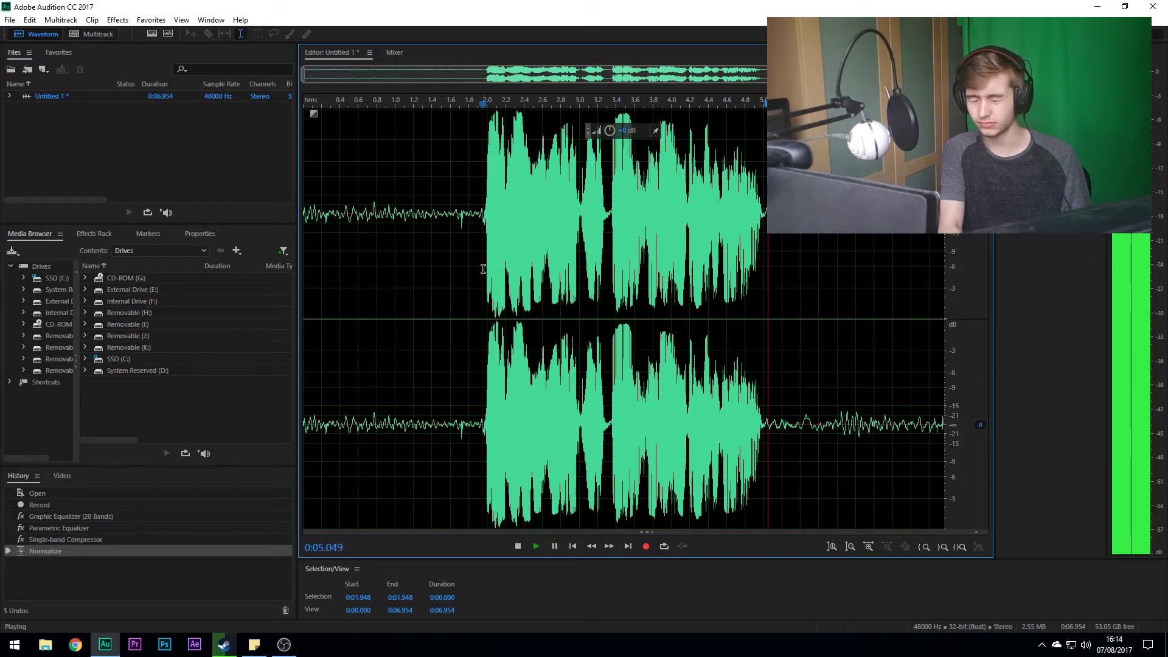
key("space")
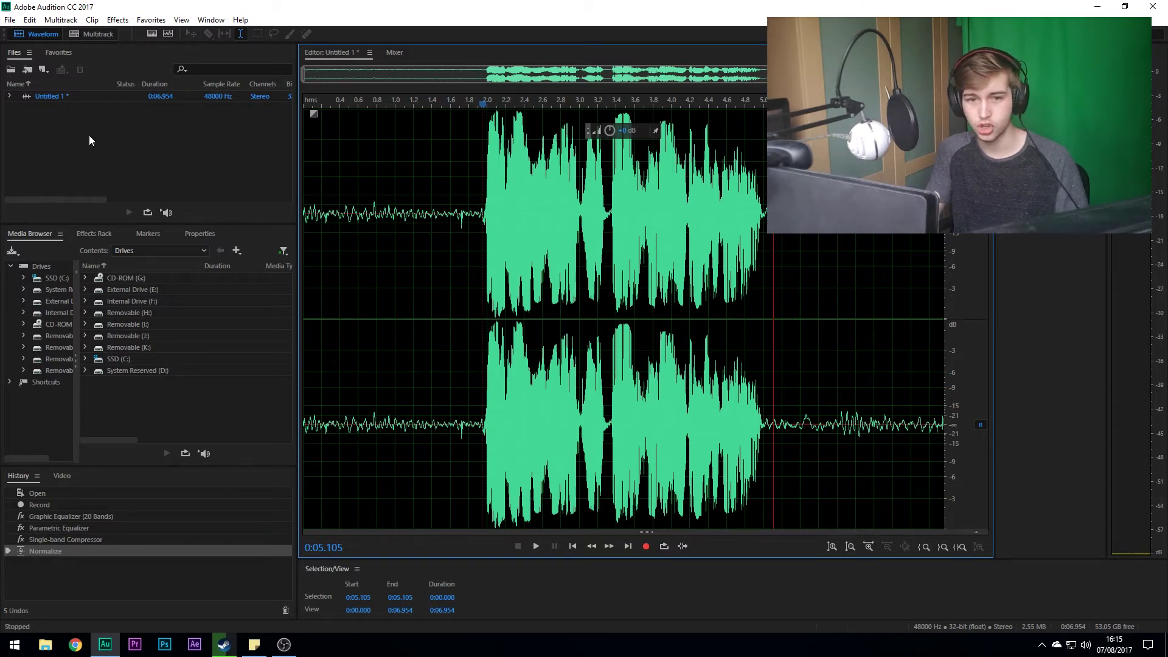
Step: Select the quiet stretch before the speech and play it to confirm it's noise only
left_click(447, 221)
left_click_drag(448, 222, 396, 222)
left_click(316, 219)
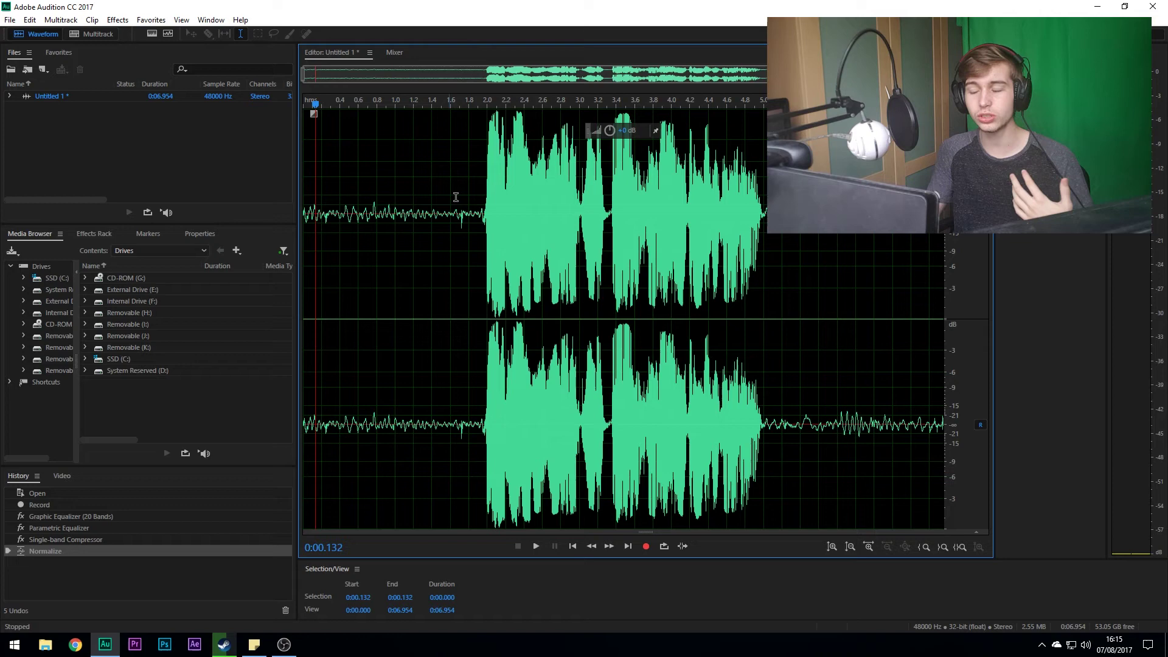
left_click_drag(775, 242, 943, 243)
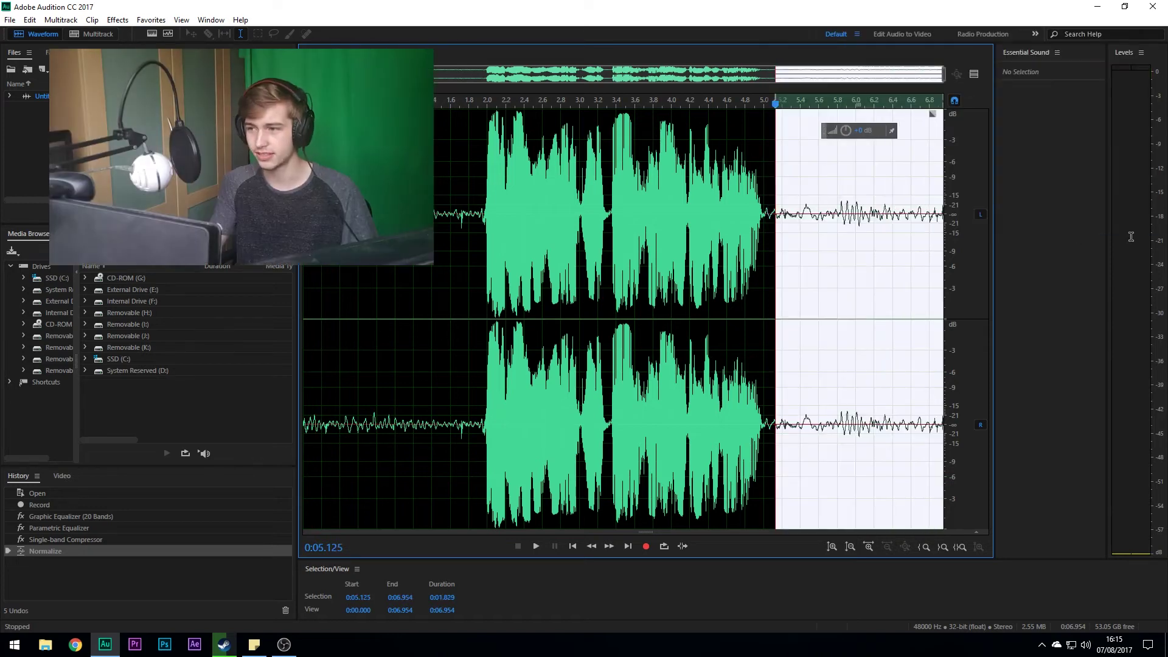
left_click(818, 231)
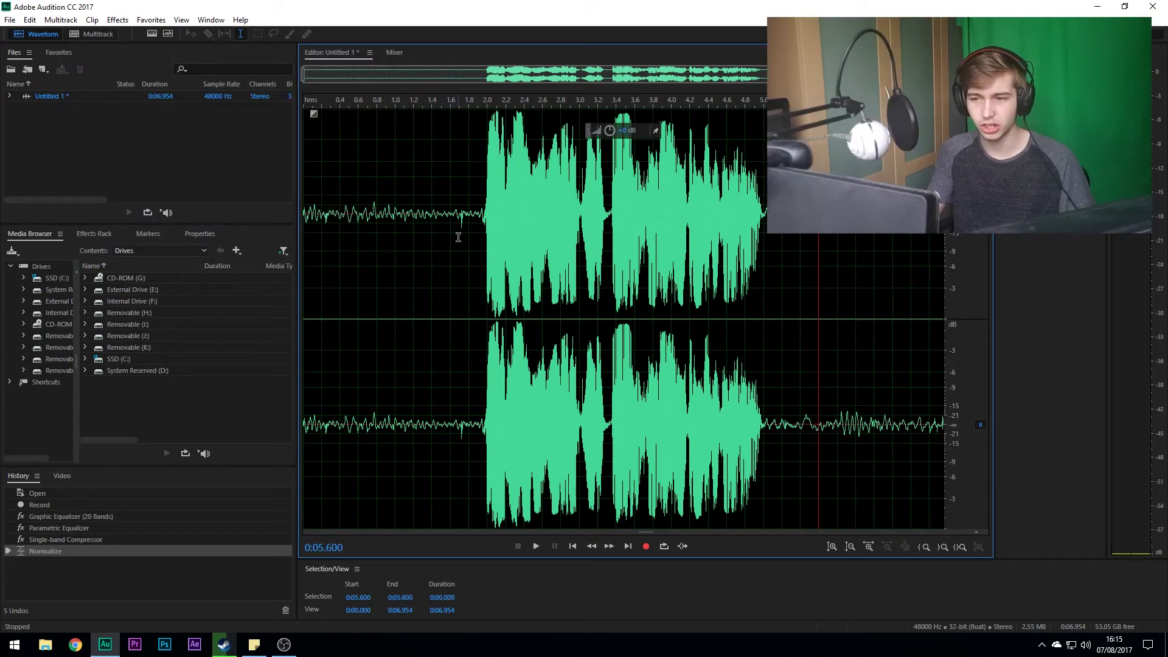
left_click_drag(458, 237, 348, 240)
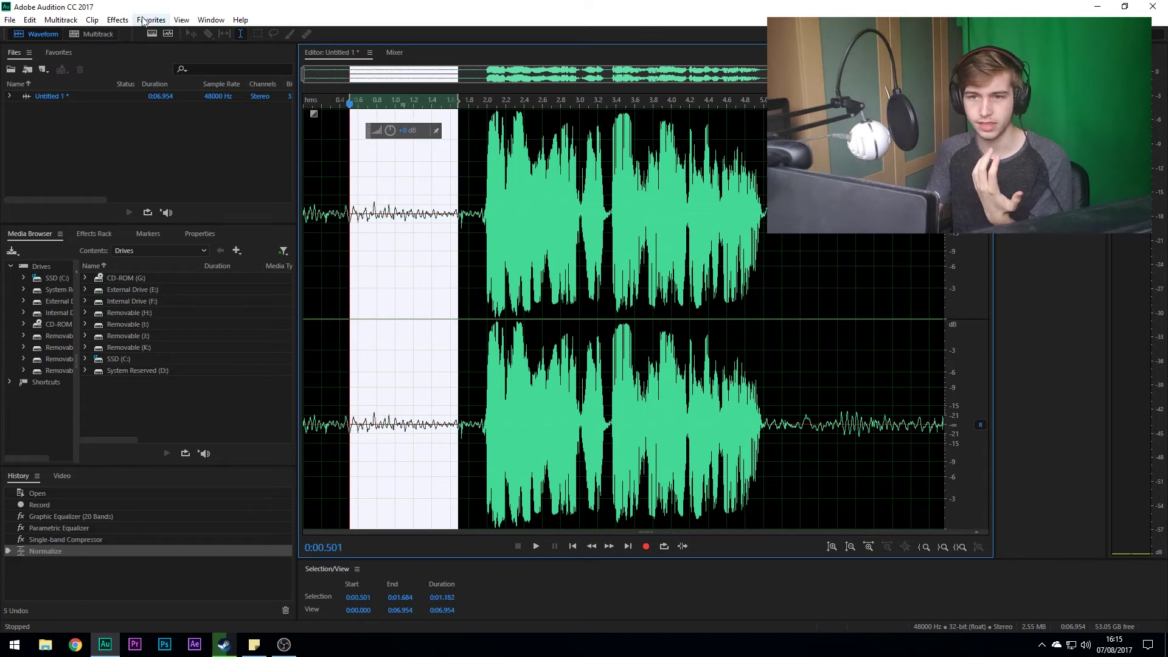
left_click(118, 19)
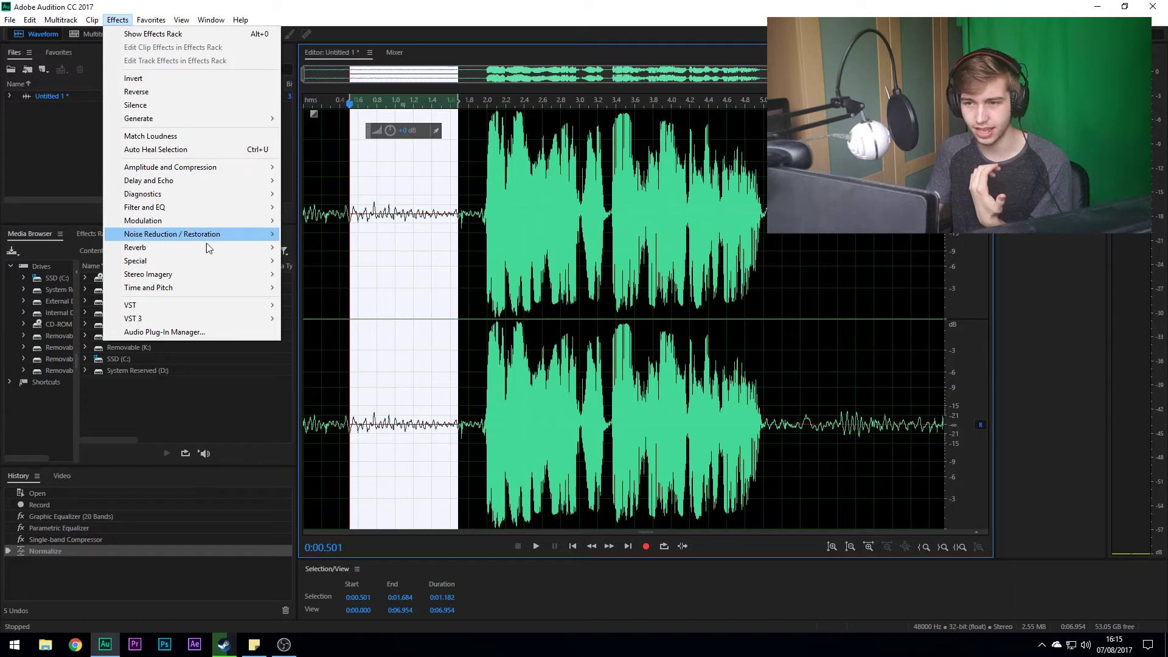
left_click_drag(476, 283, 782, 283)
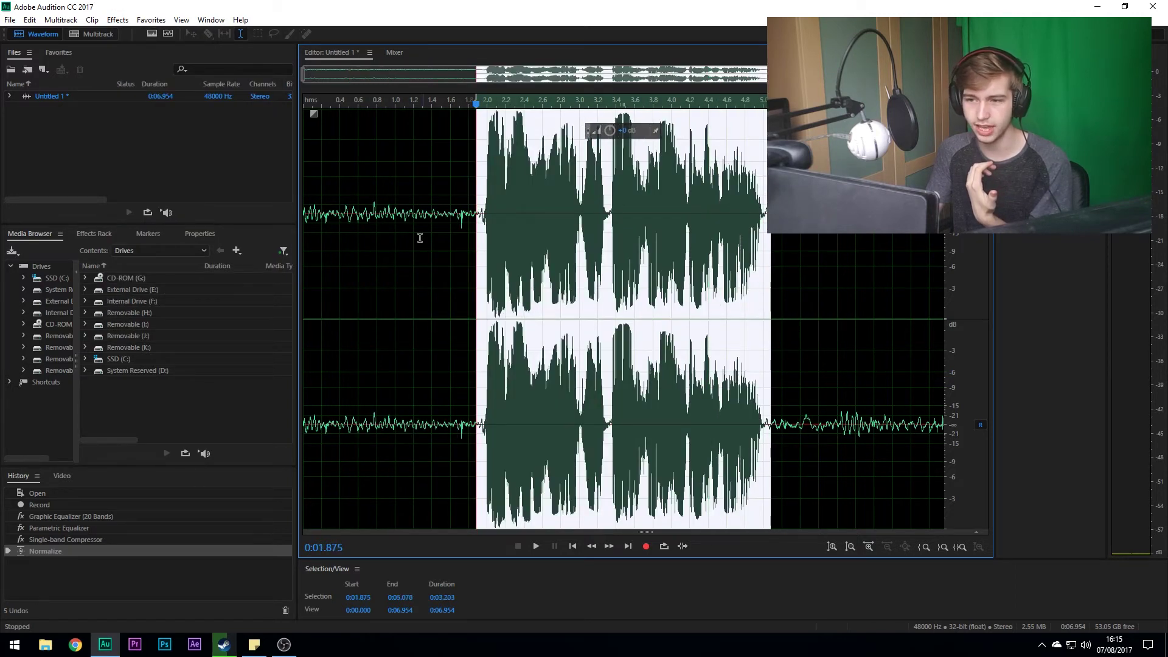
left_click_drag(413, 236, 343, 248)
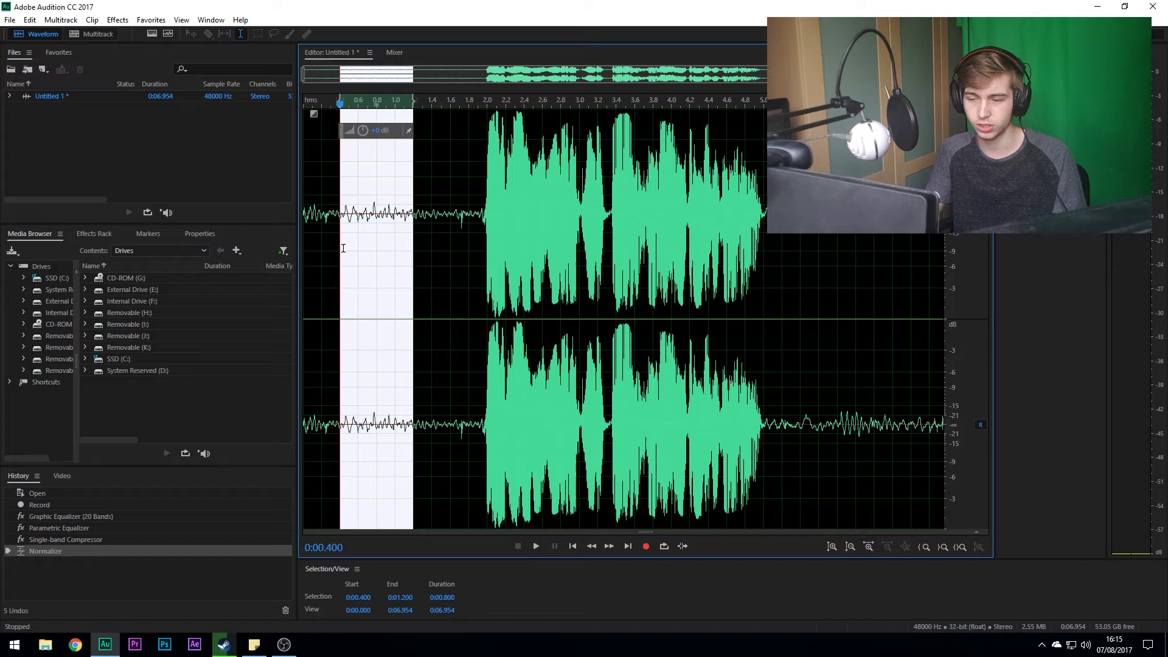
key("space")
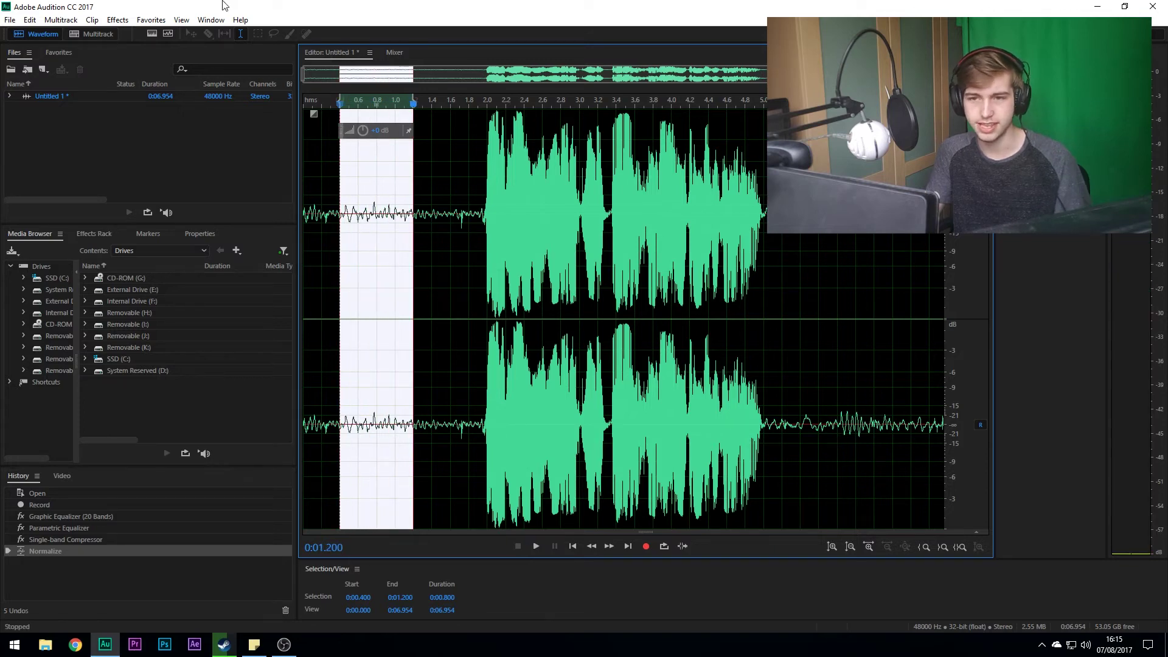
Step: Capture a noise print from the selected 0.8-second noise-only stretch
left_click(117, 19)
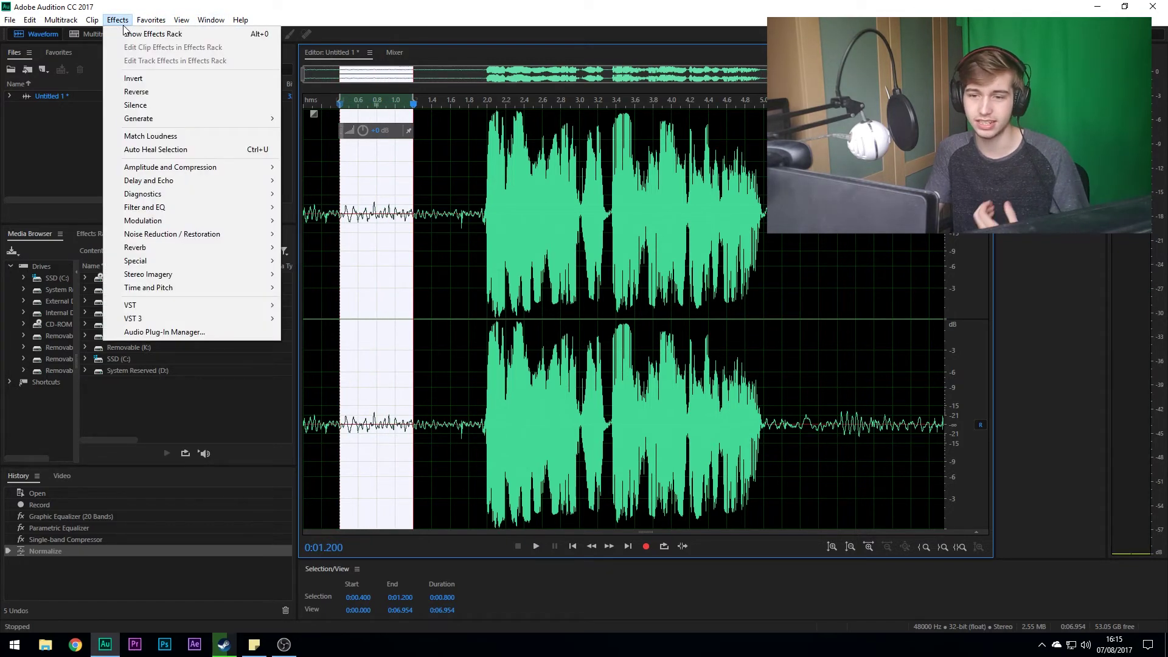
mouse_move(181, 235)
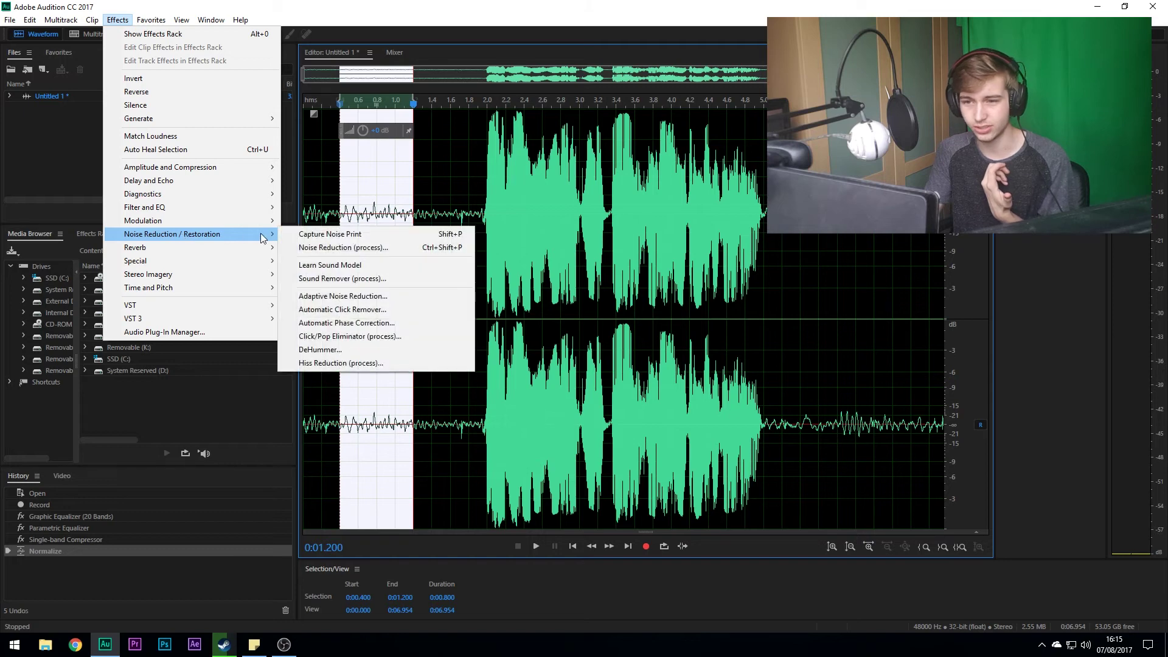
left_click(317, 236)
left_click(700, 346)
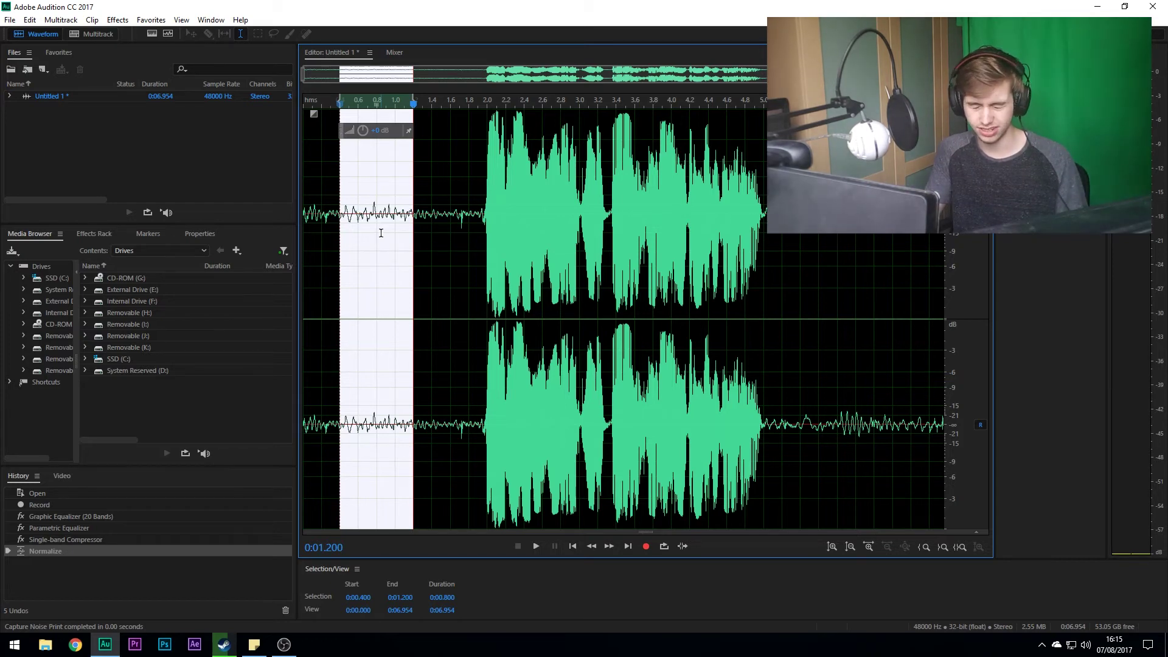
Step: Apply Noise Reduction (process) at 50% and 16 dB to the entire clip
key("ctrl+a")
left_click(118, 19)
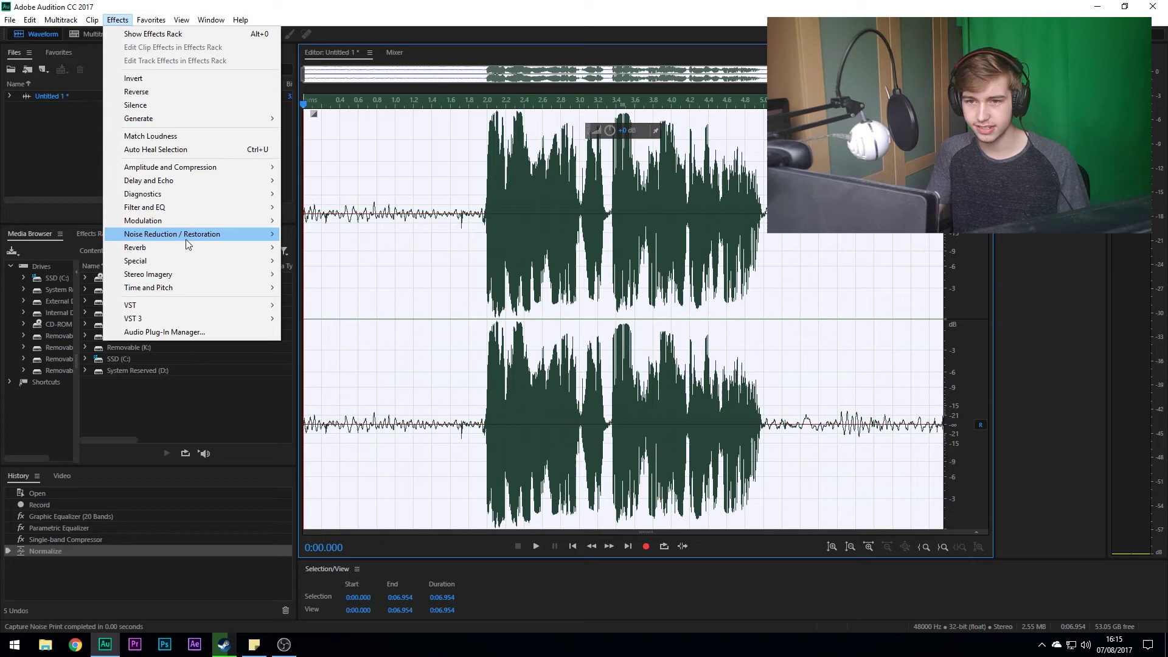
mouse_move(201, 238)
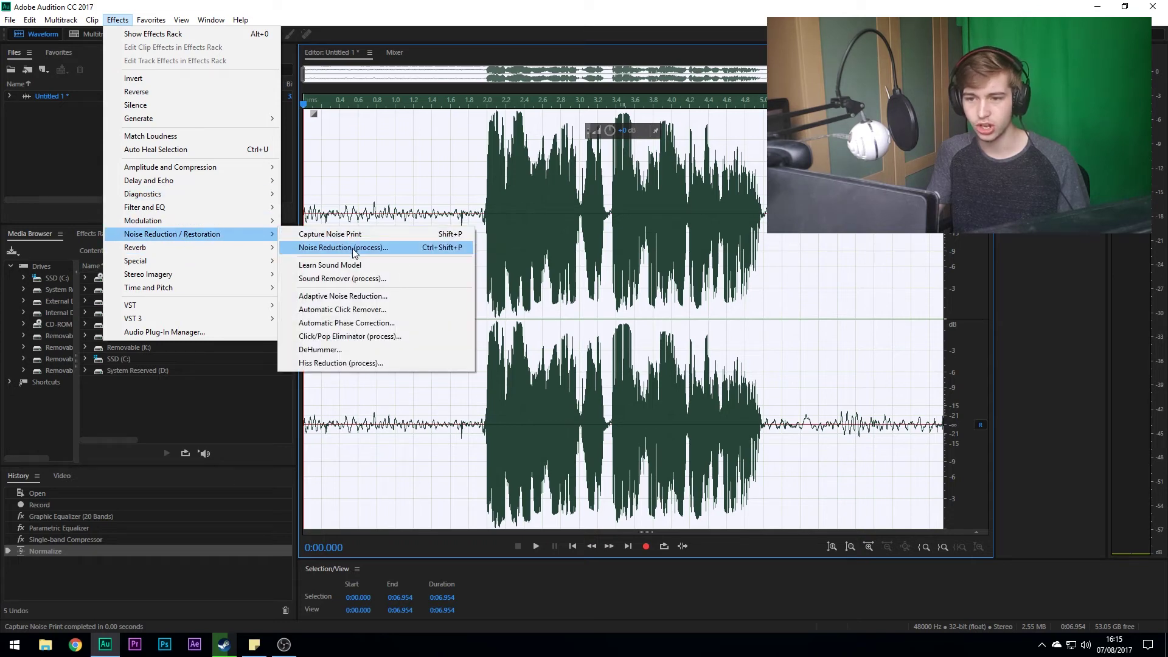
left_click(353, 250)
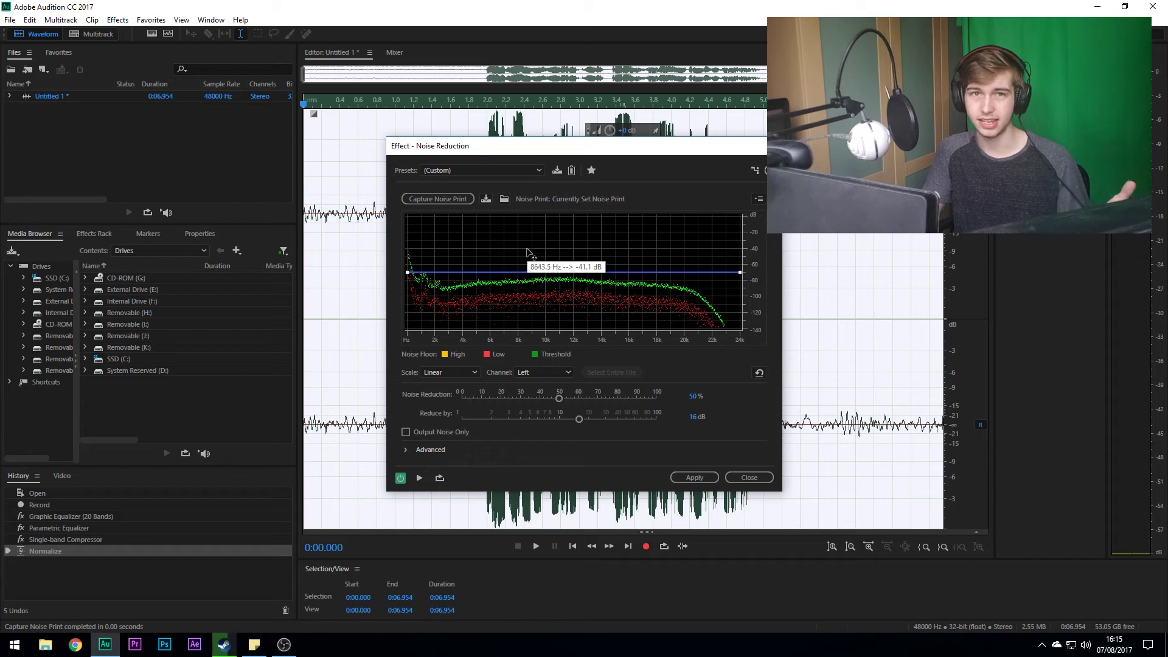
left_click(694, 478)
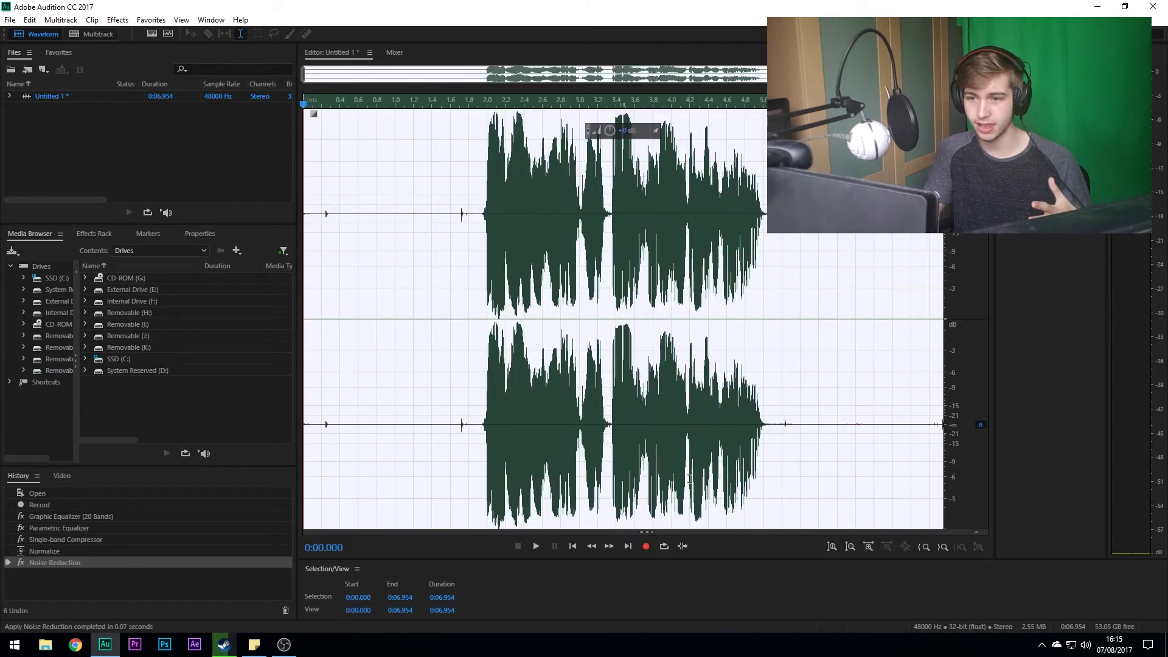
left_click(346, 222)
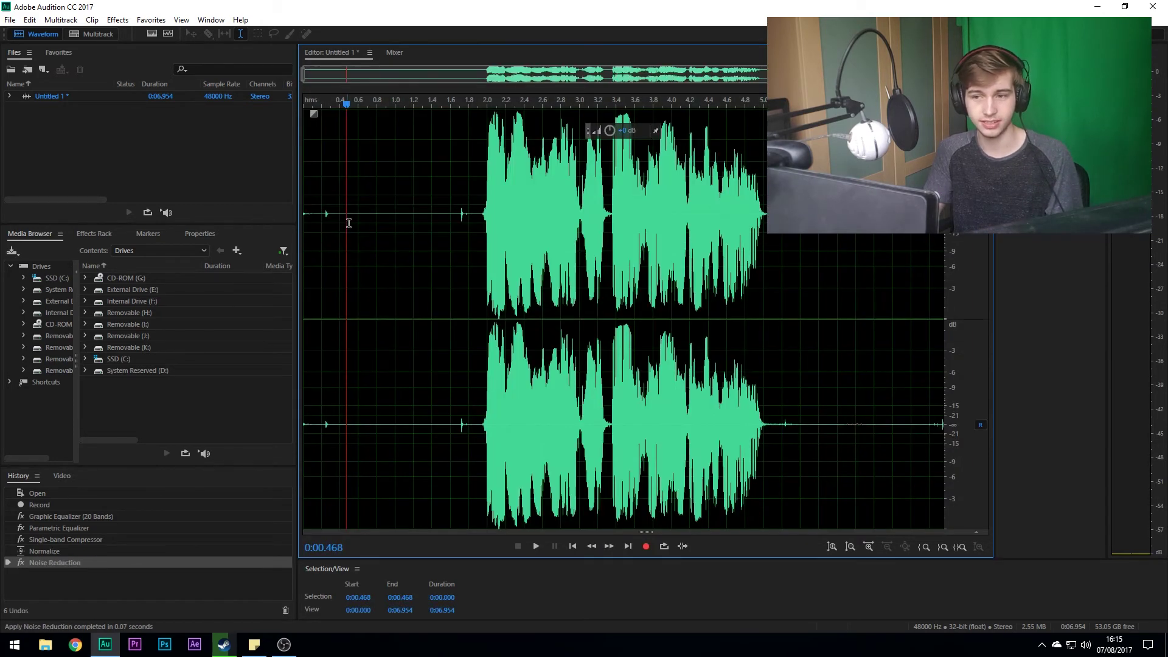
key("space")
key("space")
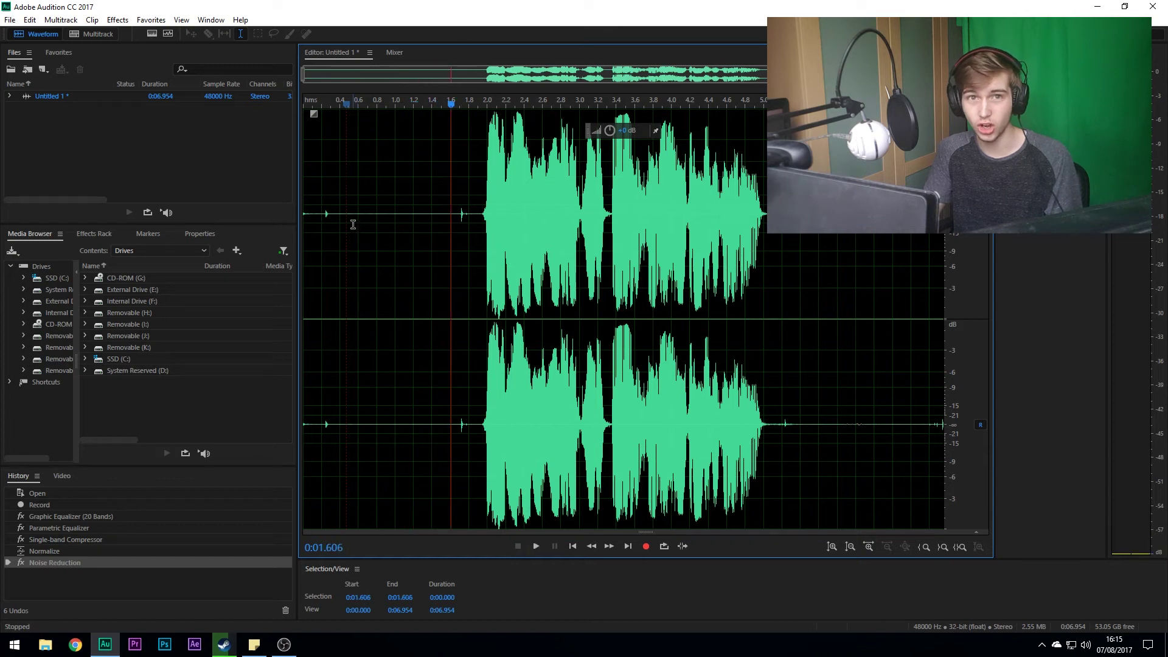
left_click(353, 225)
key("space")
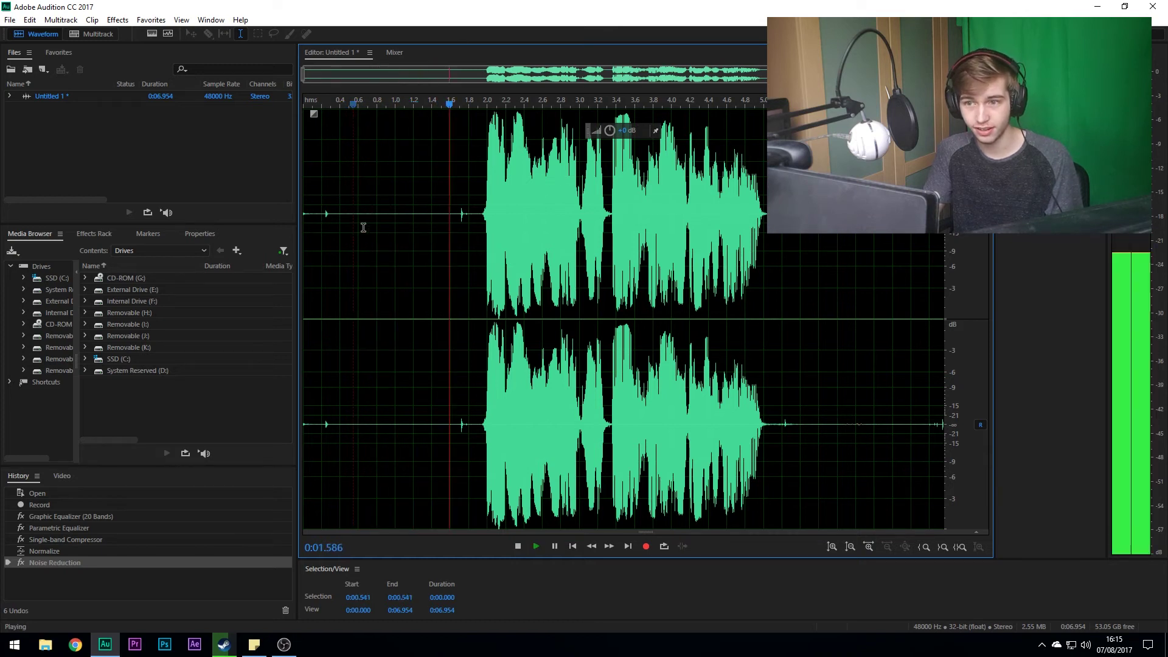
key("space")
left_click(378, 228)
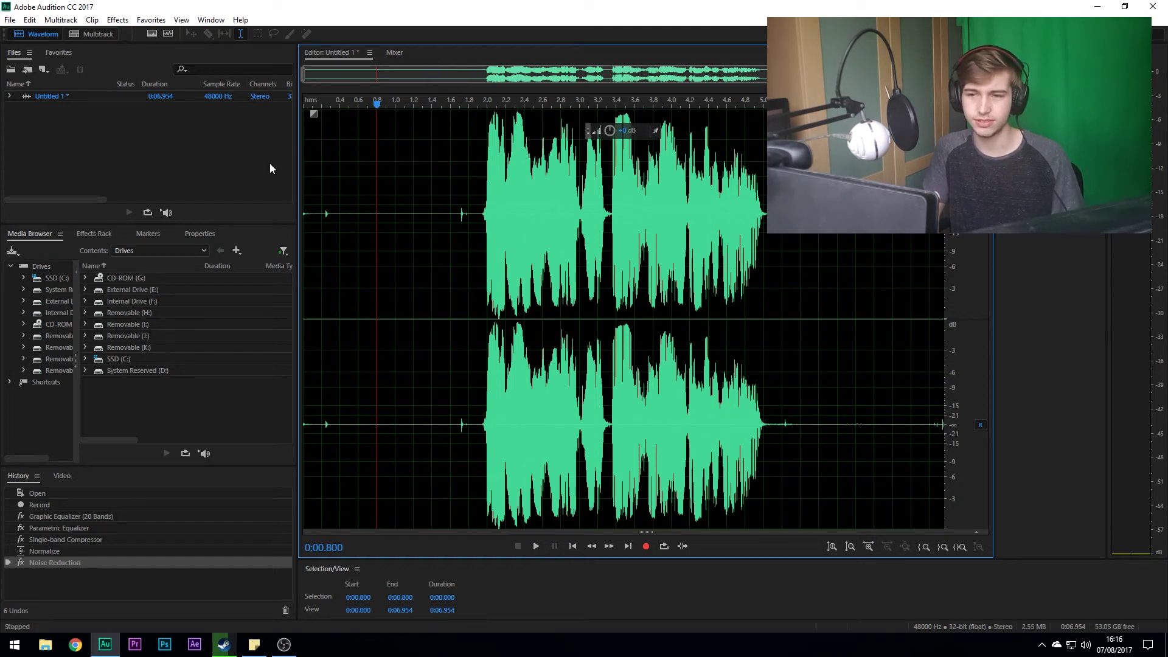
left_click(300, 202)
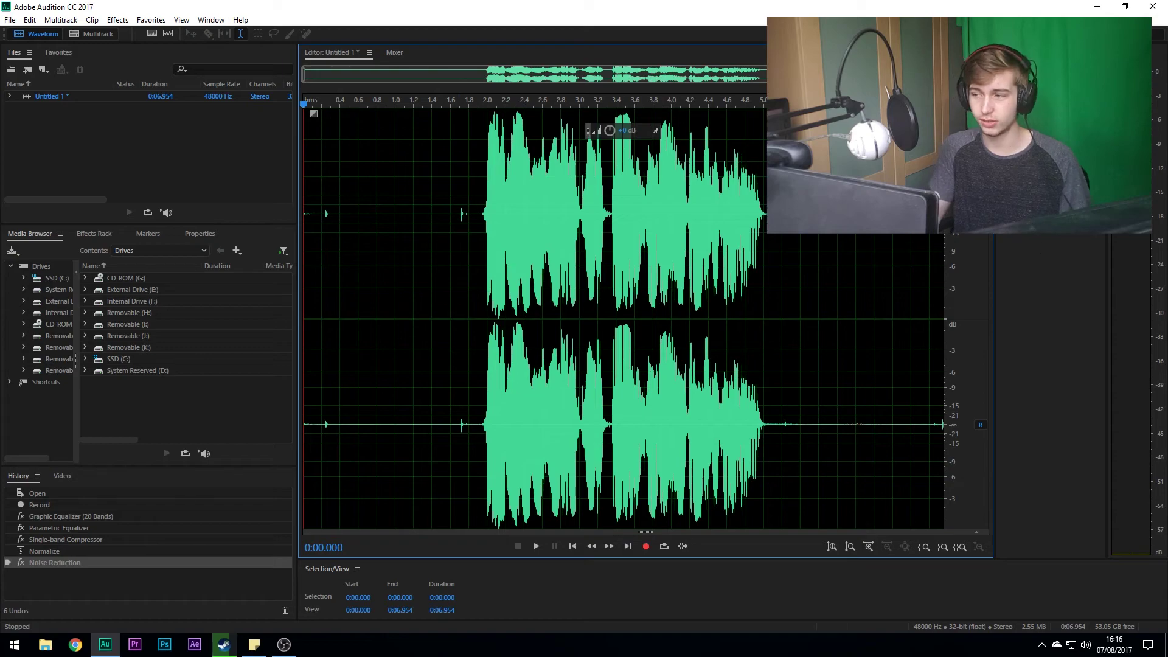
key("space")
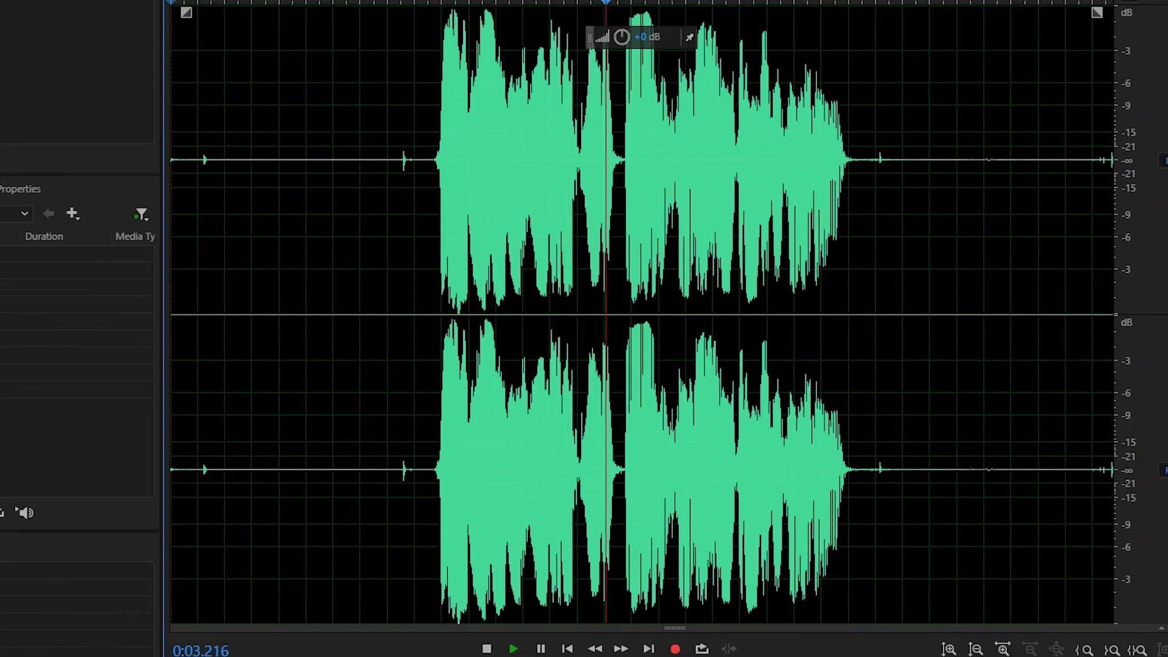
key("space")
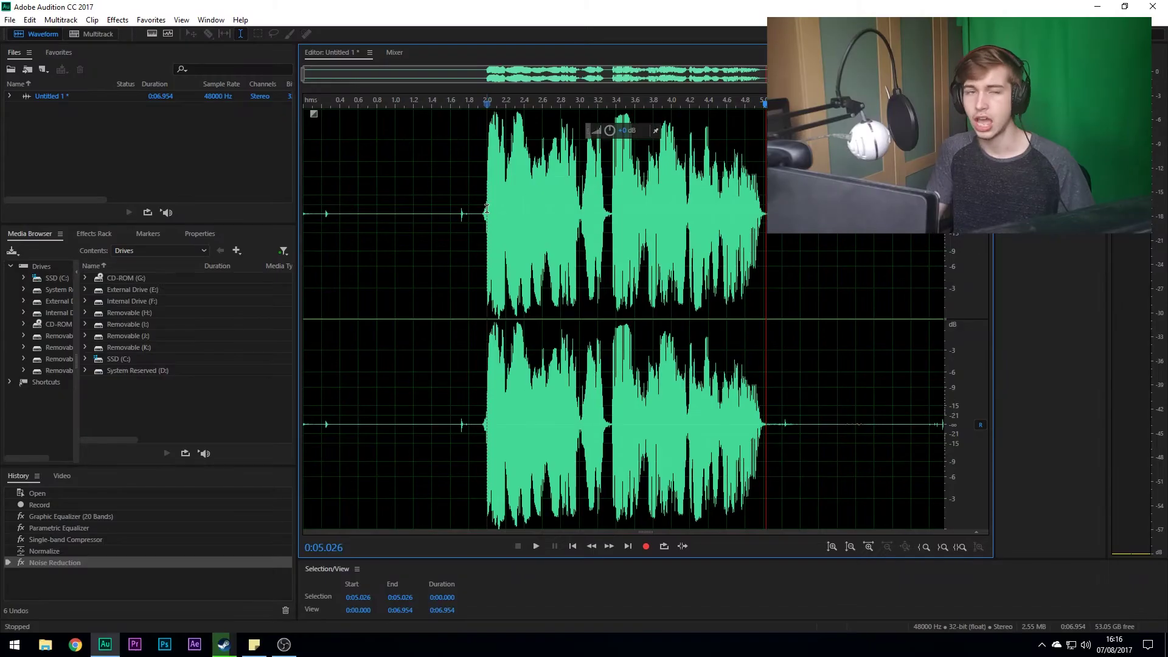
scroll(486, 209, "up", 5)
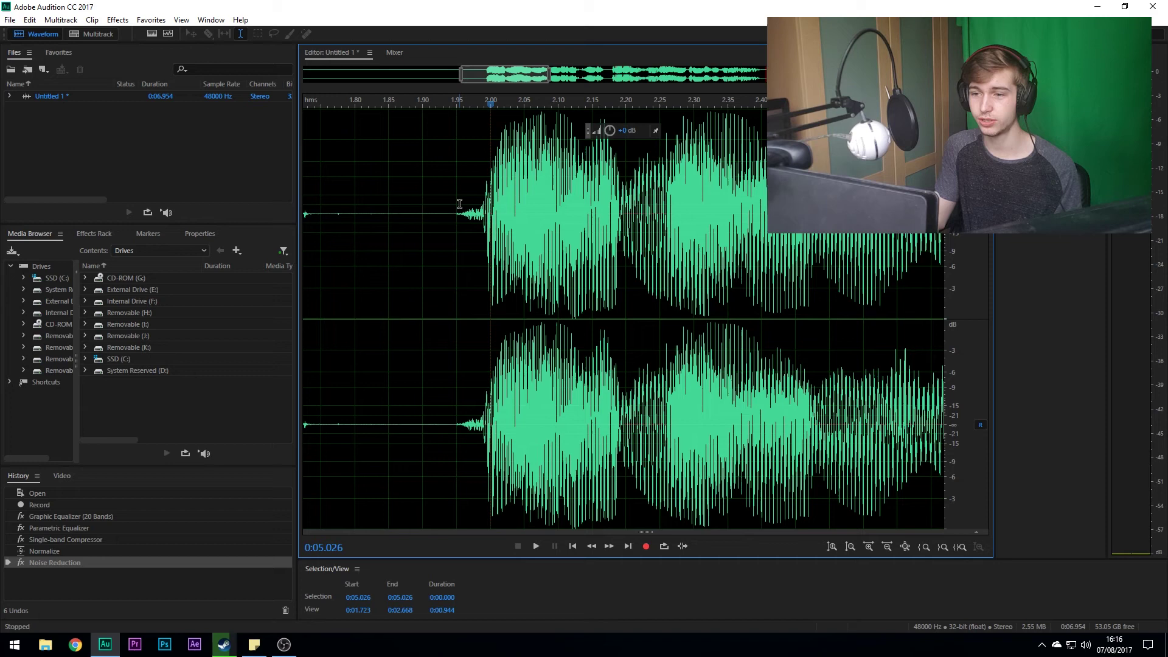
left_click(459, 205)
key("space")
scroll(481, 221, "down", 6)
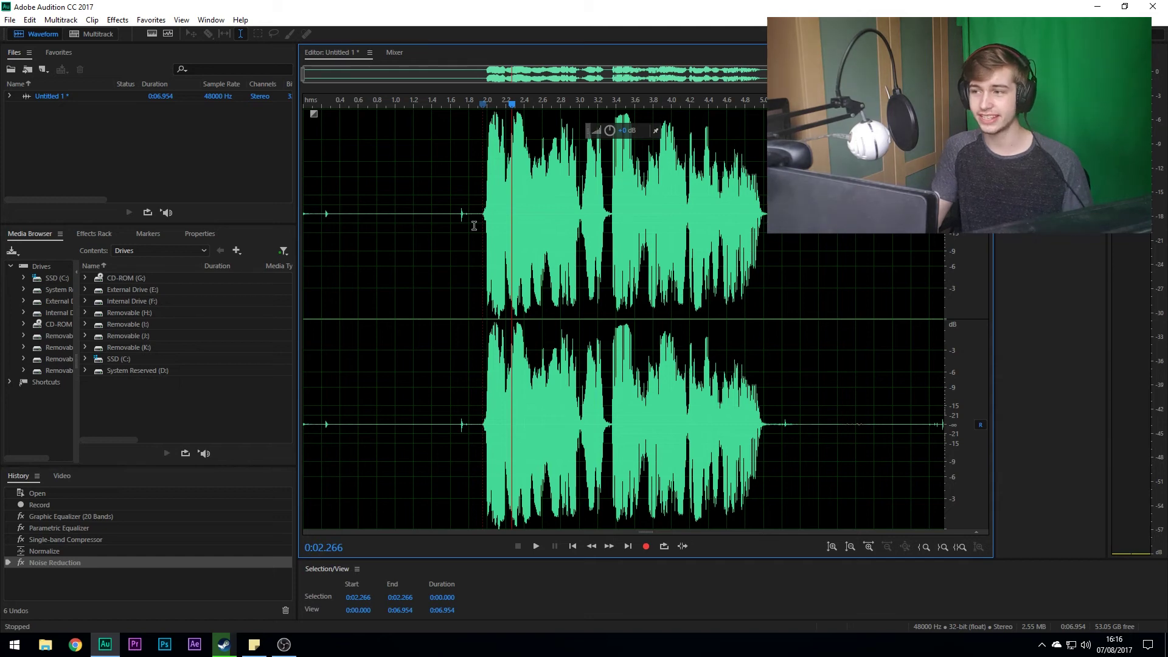
scroll(455, 82, "up", 8)
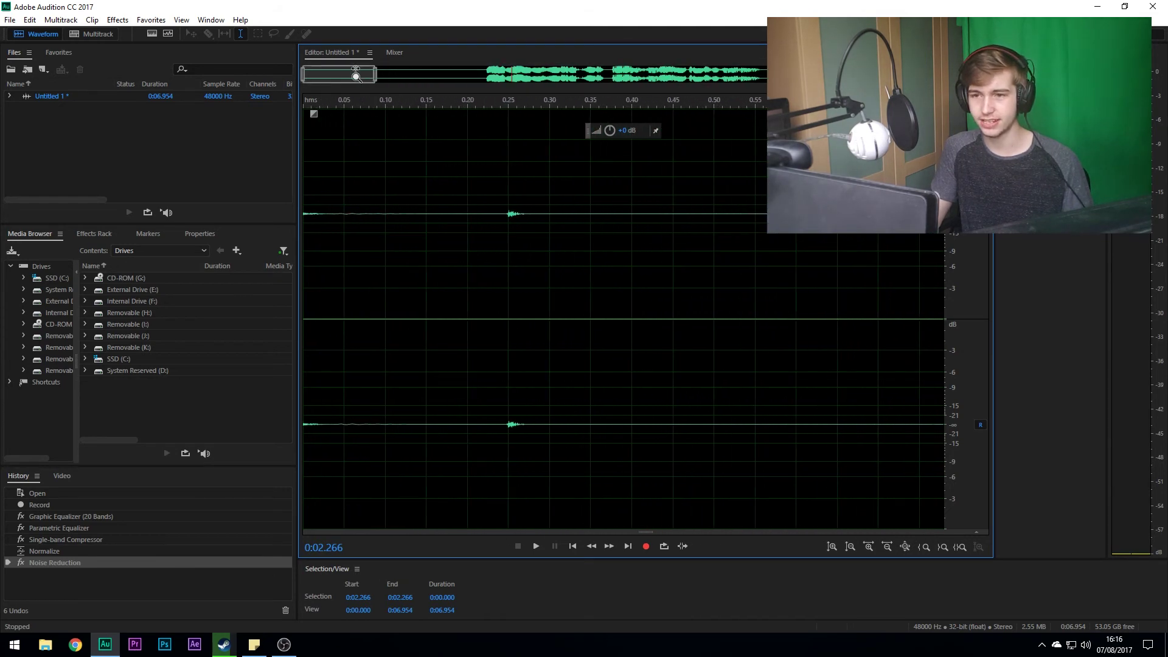
scroll(456, 83, "down", 7)
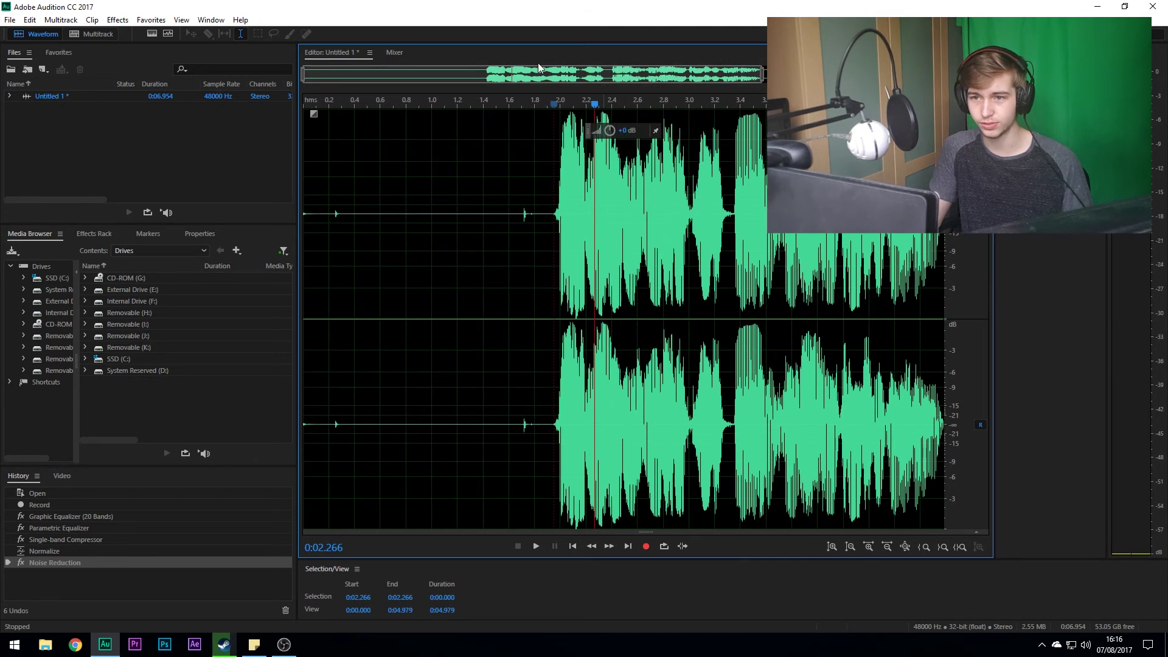
left_click_drag(303, 76, 185, 69)
key("space")
key("space")
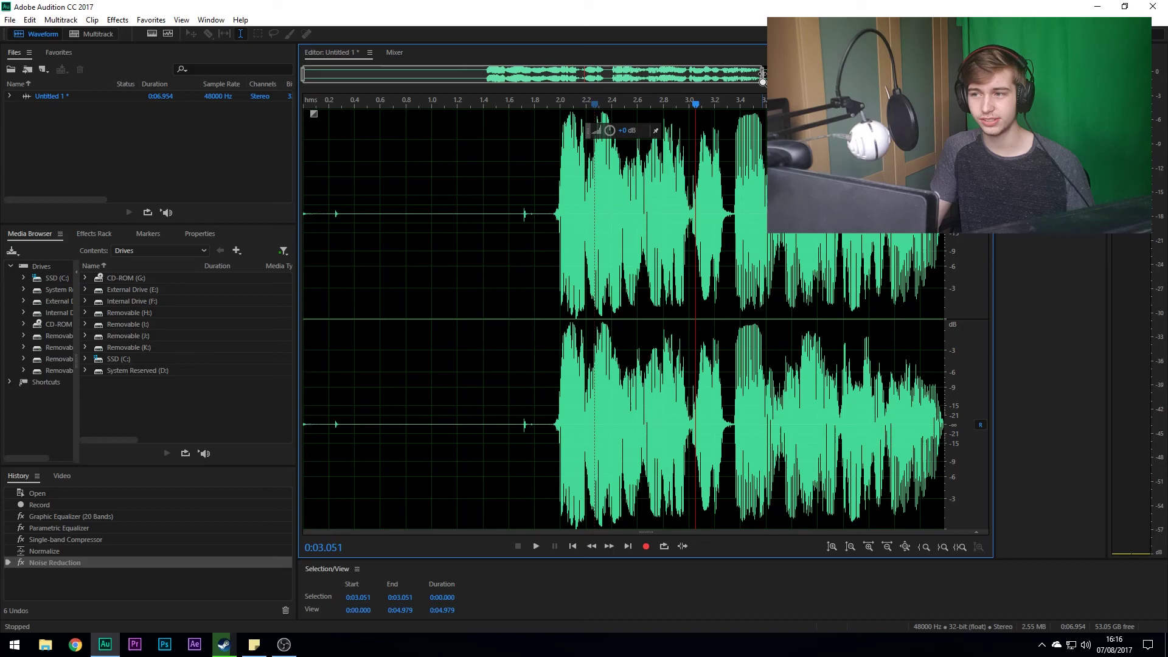